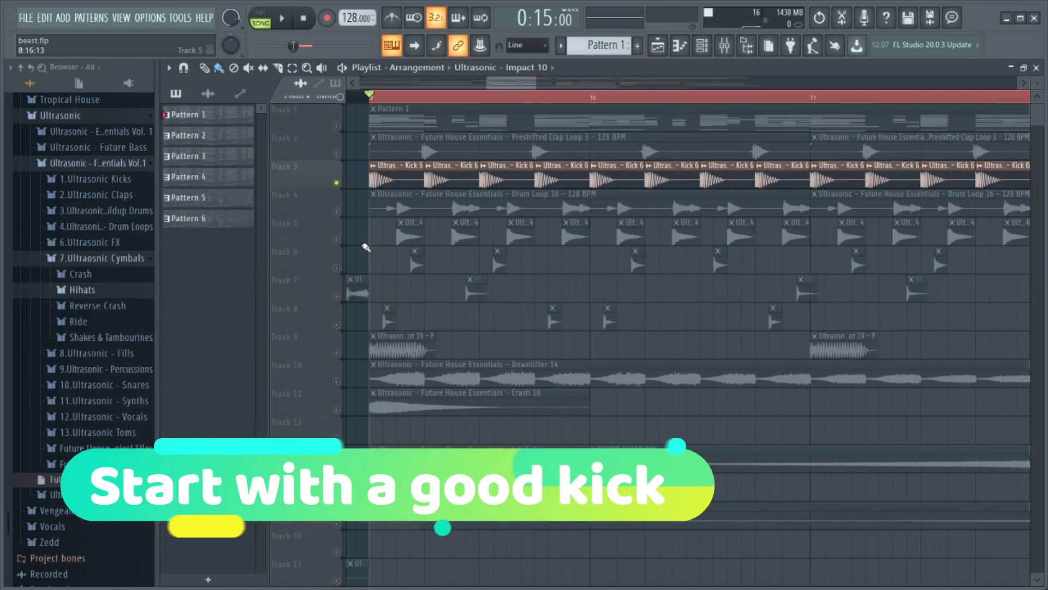
Play the soloed kick track and show the samples of the 1.Ultrasonic Kicks folder in the browser
{"action": "key", "text": "space"}
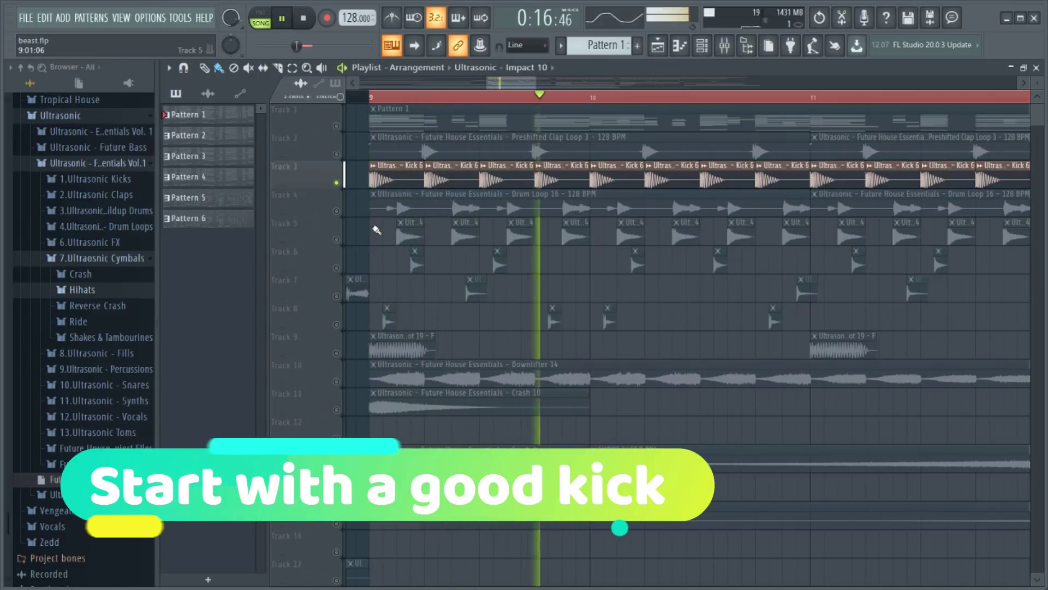
{"action": "left_click", "coordinate": [101, 261]}
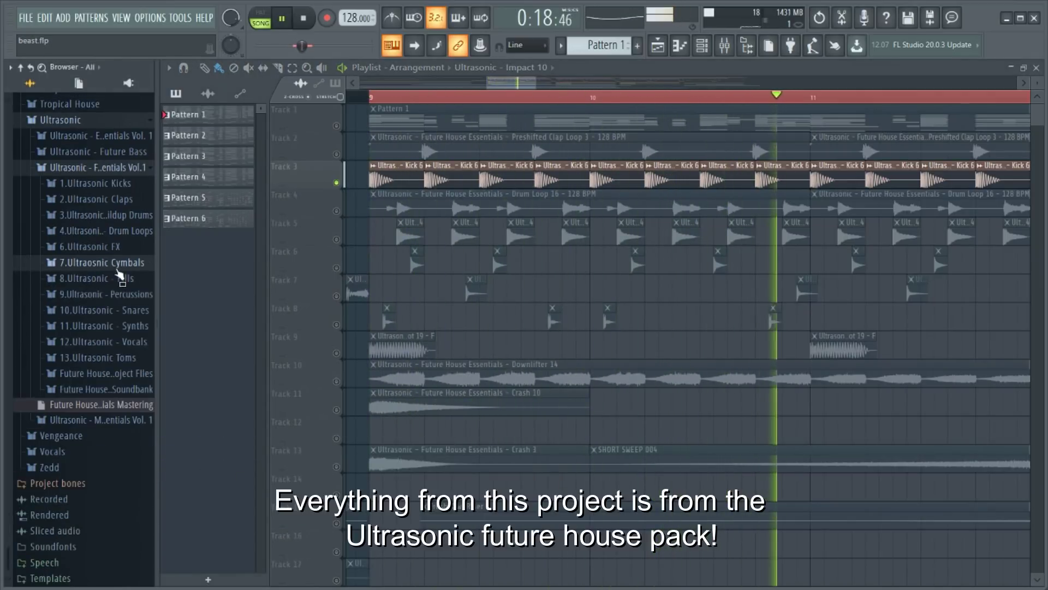
{"action": "left_click", "coordinate": [96, 183]}
{"action": "key", "text": "space"}
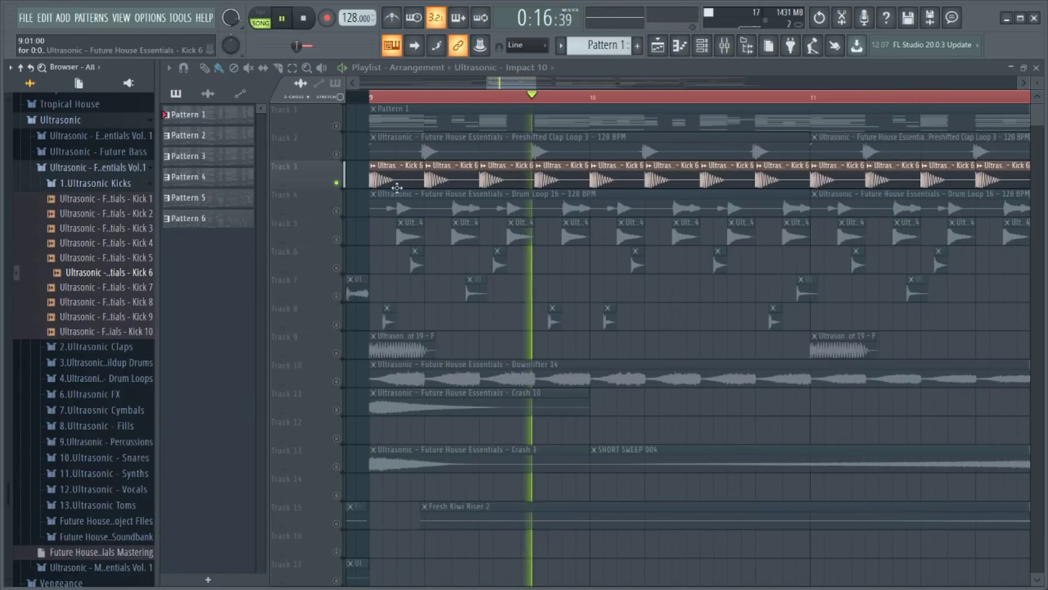
Unmute the preshifted clap loop on Track 2 and the hi-hats on Track 5 alongside the kick
{"action": "left_click_drag", "start_coordinate": [340, 167], "coordinate": [341, 143]}
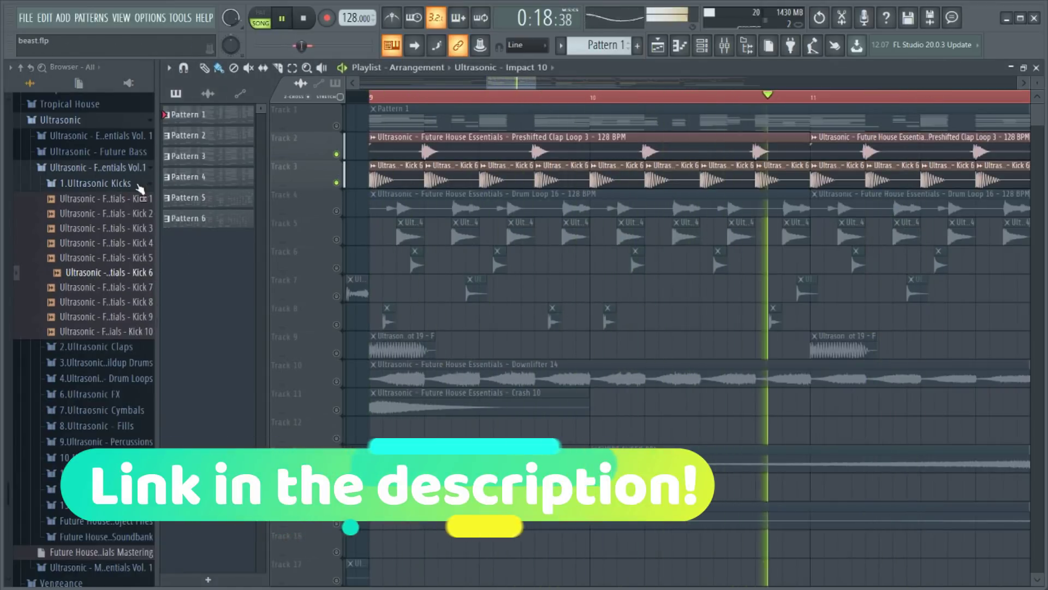
{"action": "left_click", "coordinate": [341, 241]}
{"action": "scroll", "coordinate": [426, 265], "scroll_direction": "down", "scroll_amount": 3}
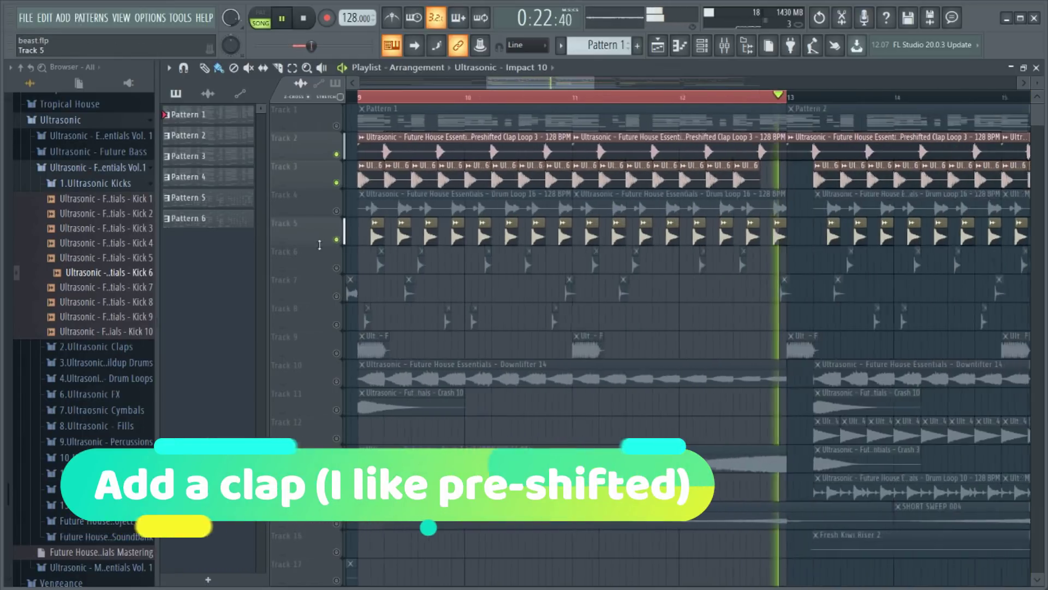
{"action": "scroll", "coordinate": [350, 265], "scroll_direction": "up", "scroll_amount": 2}
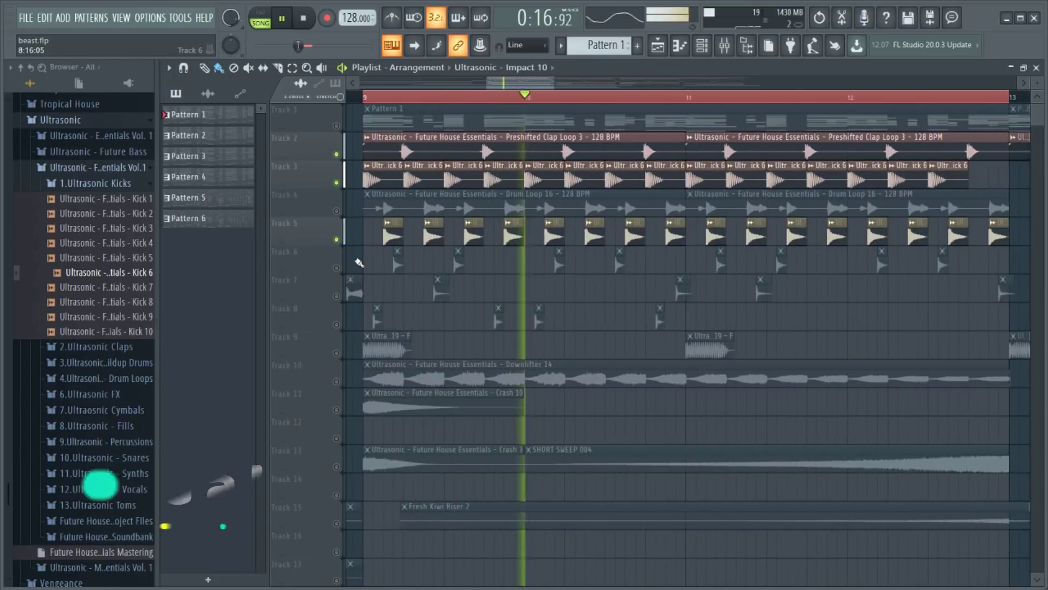
Unmute Drum Loop 16 on Track 4, solo it with the kick, and bring the claps and hi-hats back in
{"action": "left_click", "coordinate": [341, 215]}
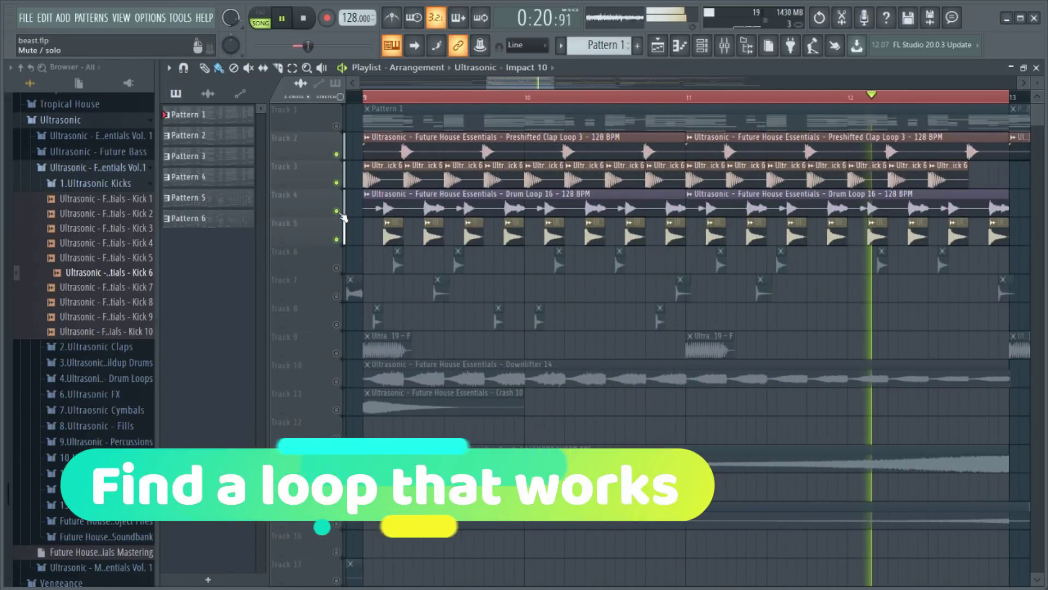
{"action": "right_click", "coordinate": [342, 215]}
{"action": "left_click", "coordinate": [336, 182]}
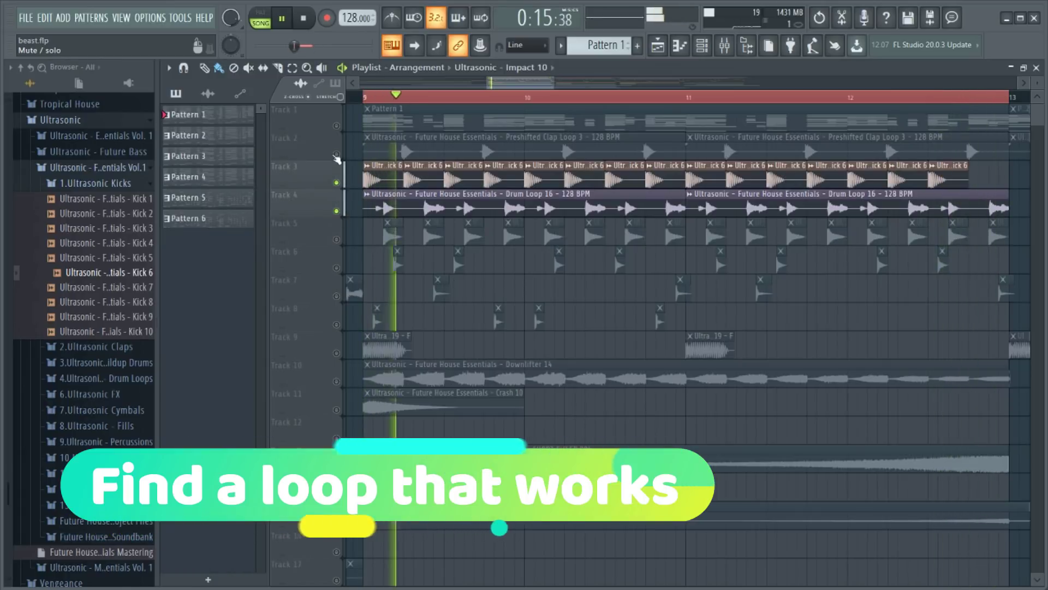
{"action": "left_click", "coordinate": [336, 154]}
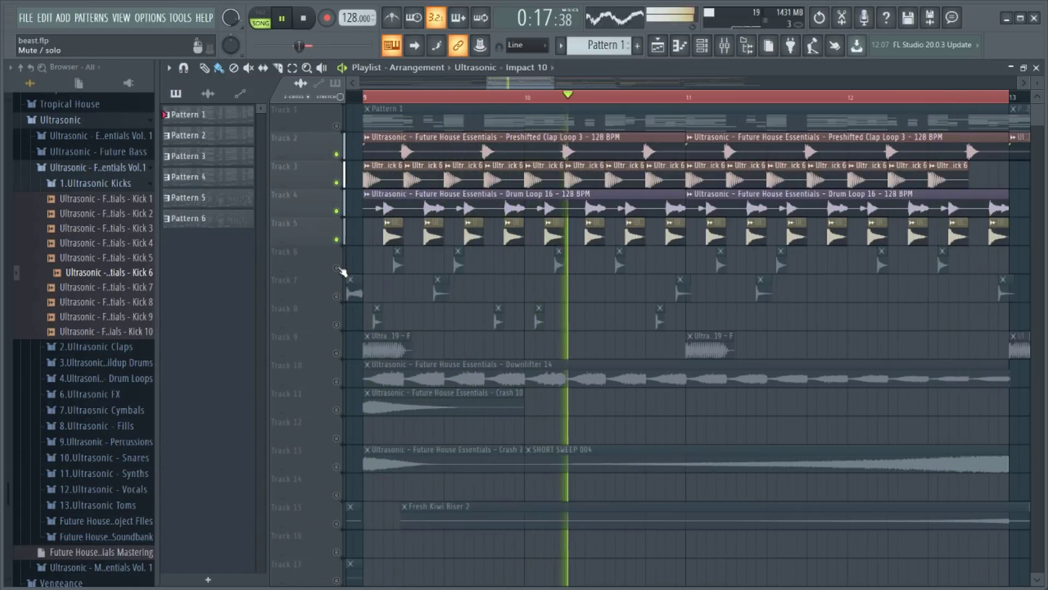
Isolate and play the percussion details on Tracks 6, 7 and 8, and stop playback
{"action": "right_click", "coordinate": [337, 268]}
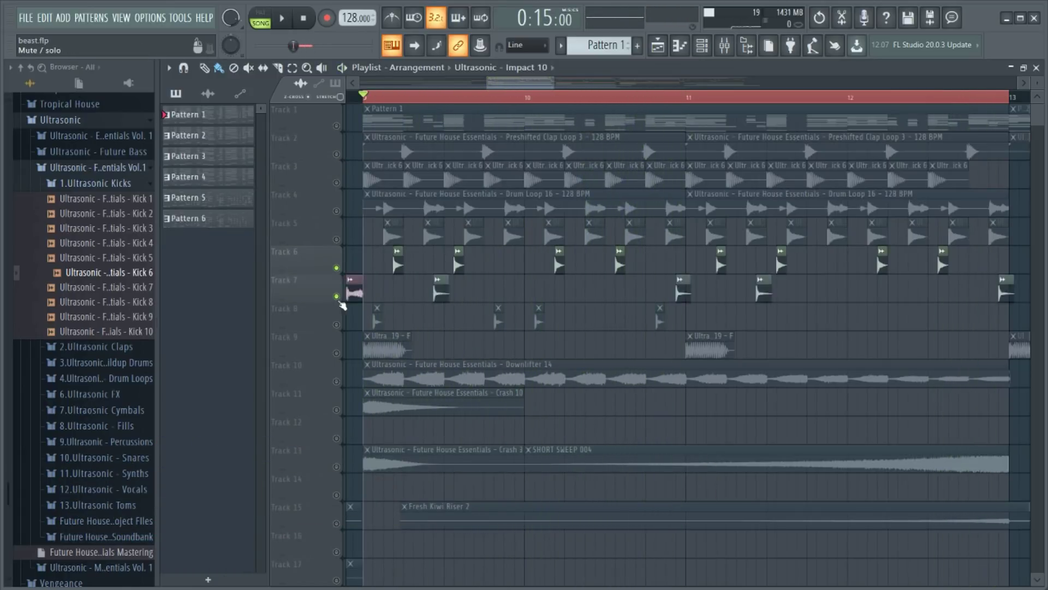
{"action": "key", "text": "space"}
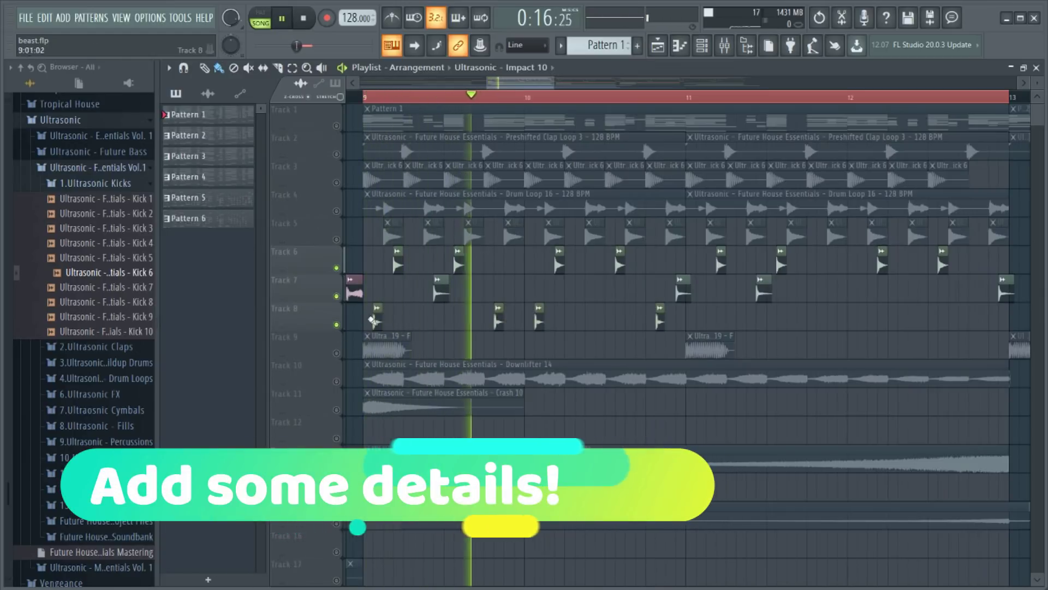
{"action": "left_click", "coordinate": [337, 240]}
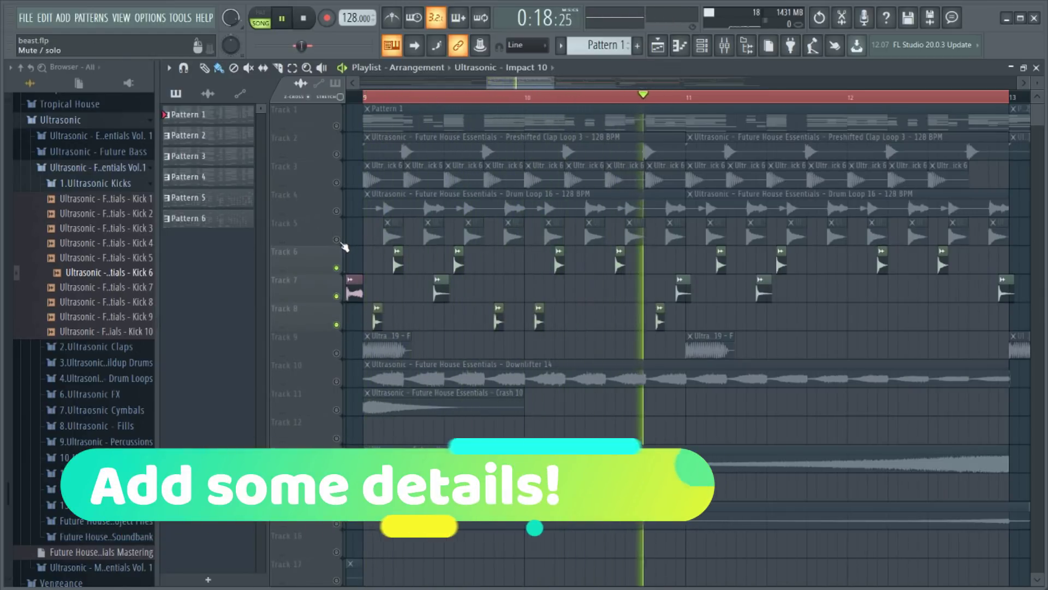
{"action": "key", "text": "space"}
Unmute Tracks 2 to 5 and play the whole drum section together with the percussion details
{"action": "left_click", "coordinate": [336, 239]}
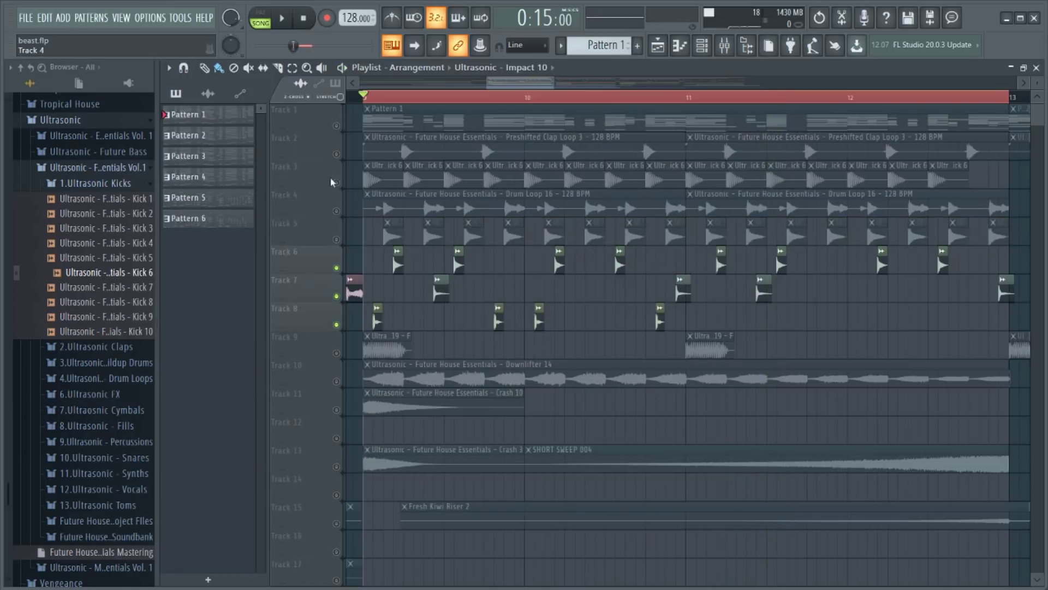
{"action": "left_click", "coordinate": [336, 154]}
{"action": "left_click", "coordinate": [337, 183]}
{"action": "key", "text": "space"}
{"action": "left_click", "coordinate": [336, 211]}
{"action": "left_click", "coordinate": [336, 239]}
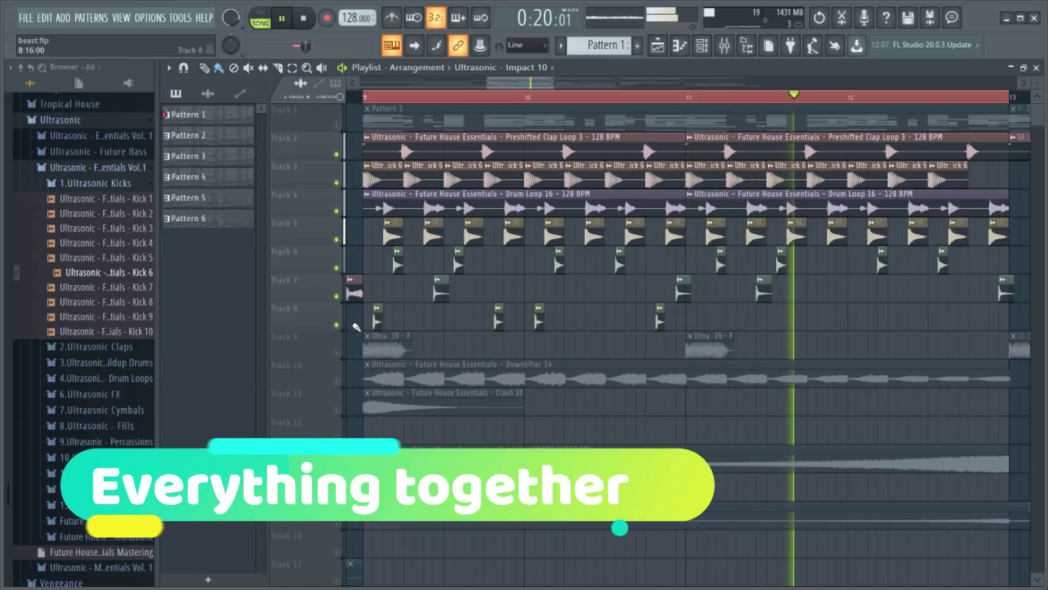
Unmute the Downlifter 14 on Track 10, the crashes and sweep on Tracks 11 and 13, and the riser on Track 15
{"action": "left_click", "coordinate": [336, 381]}
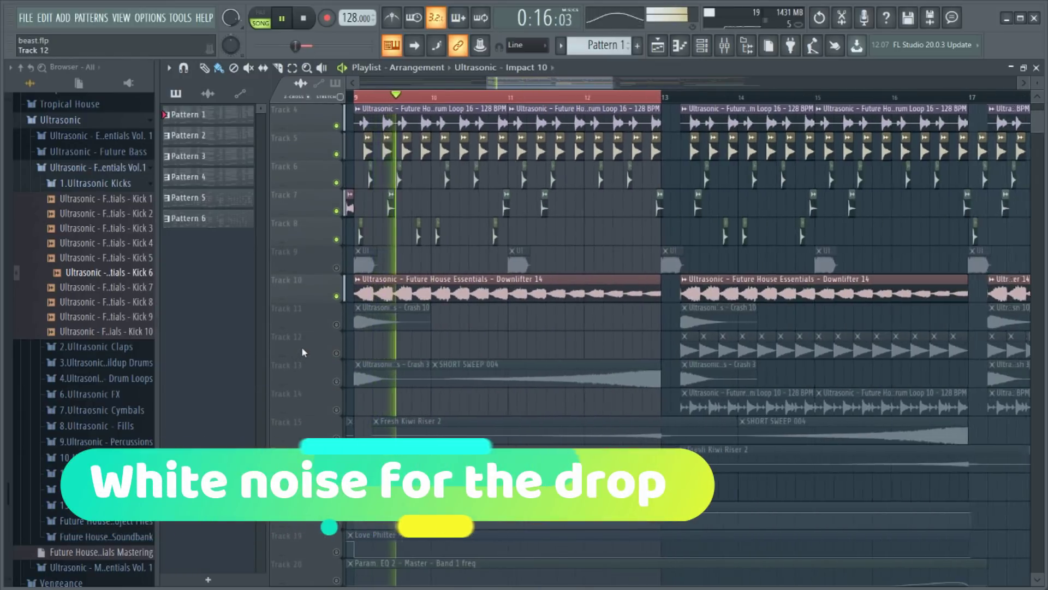
{"action": "scroll", "coordinate": [307, 346], "scroll_direction": "up", "scroll_amount": 3}
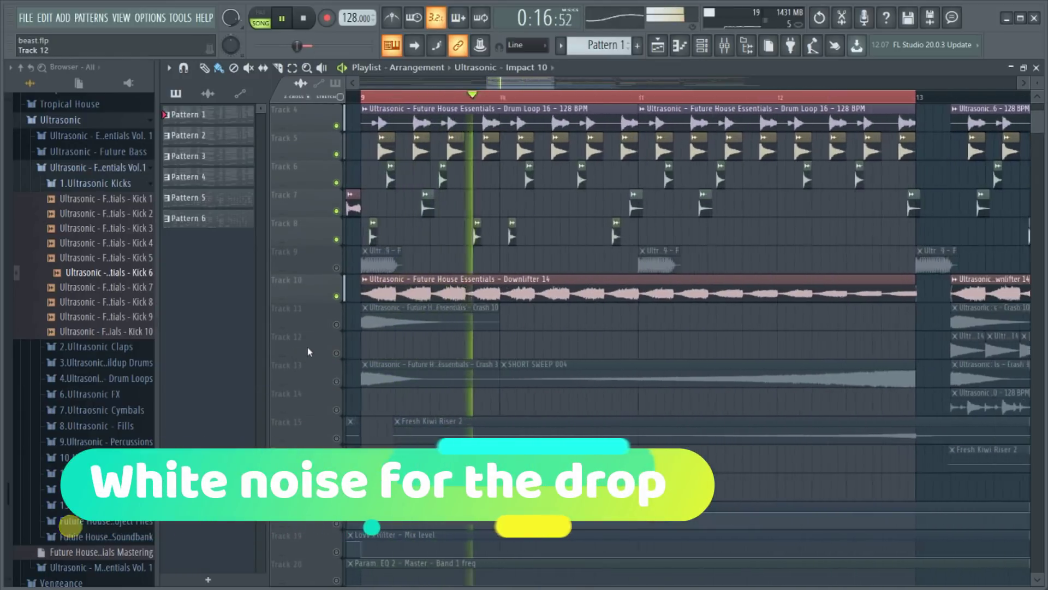
{"action": "left_click", "coordinate": [336, 324]}
{"action": "left_click", "coordinate": [336, 381]}
{"action": "scroll", "coordinate": [332, 411], "scroll_direction": "down", "scroll_amount": 2}
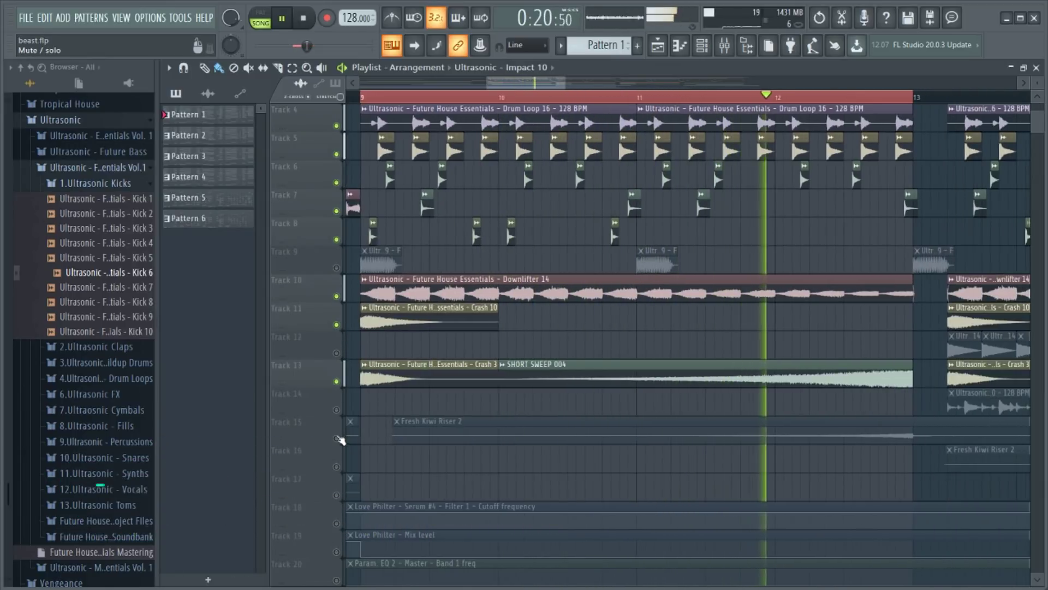
{"action": "left_click", "coordinate": [336, 438]}
Unmute the bass shot clips on Track 9 and solo that track
{"action": "left_click", "coordinate": [336, 267]}
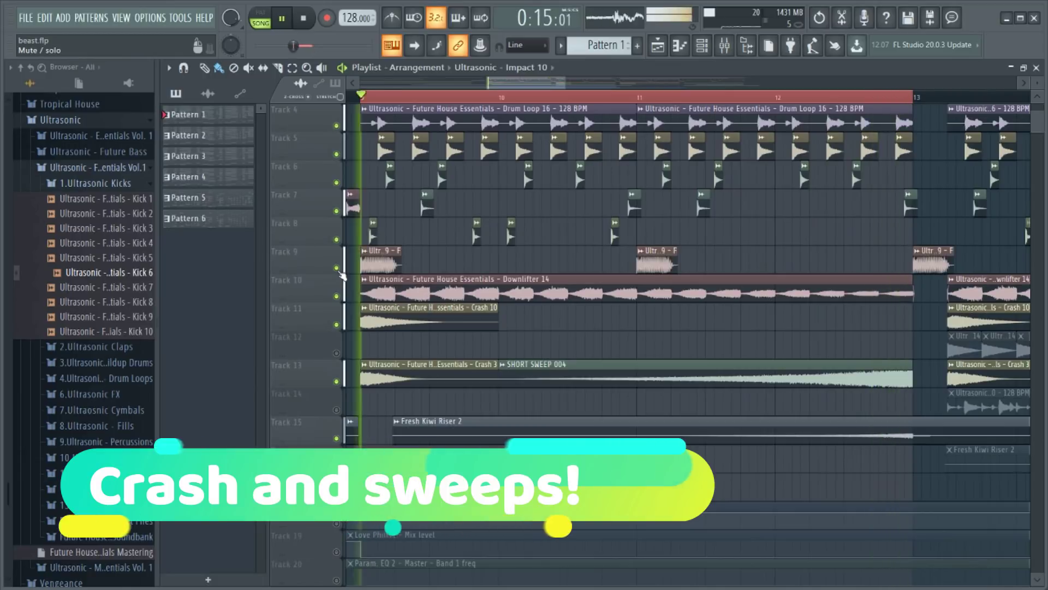
{"action": "scroll", "coordinate": [355, 252], "scroll_direction": "up", "scroll_amount": 2}
{"action": "left_click", "coordinate": [336, 268], "text": "ctrl"}
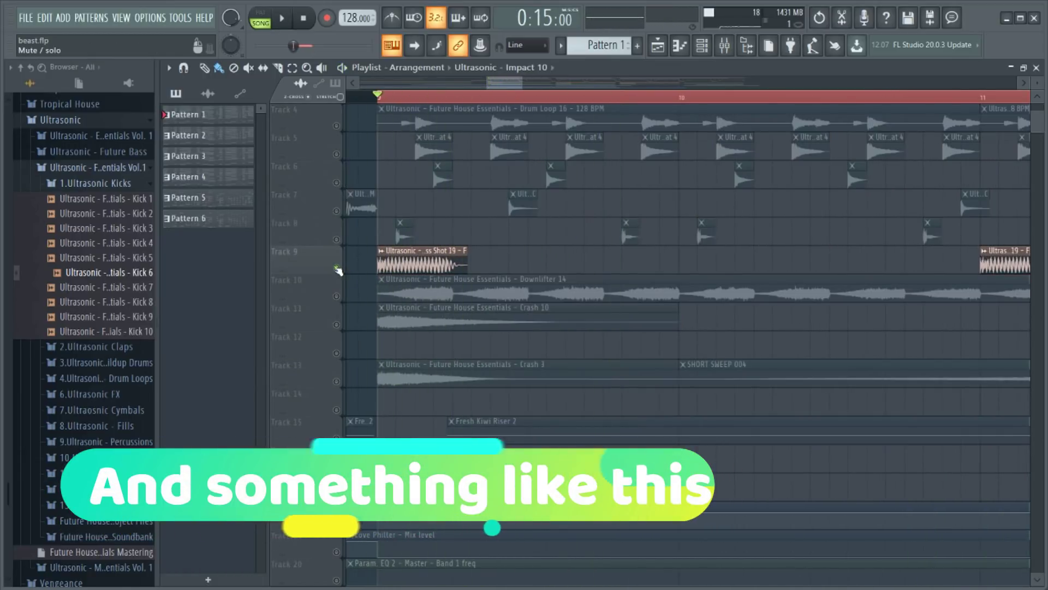
{"action": "scroll", "coordinate": [338, 271], "scroll_direction": "up", "scroll_amount": 3}
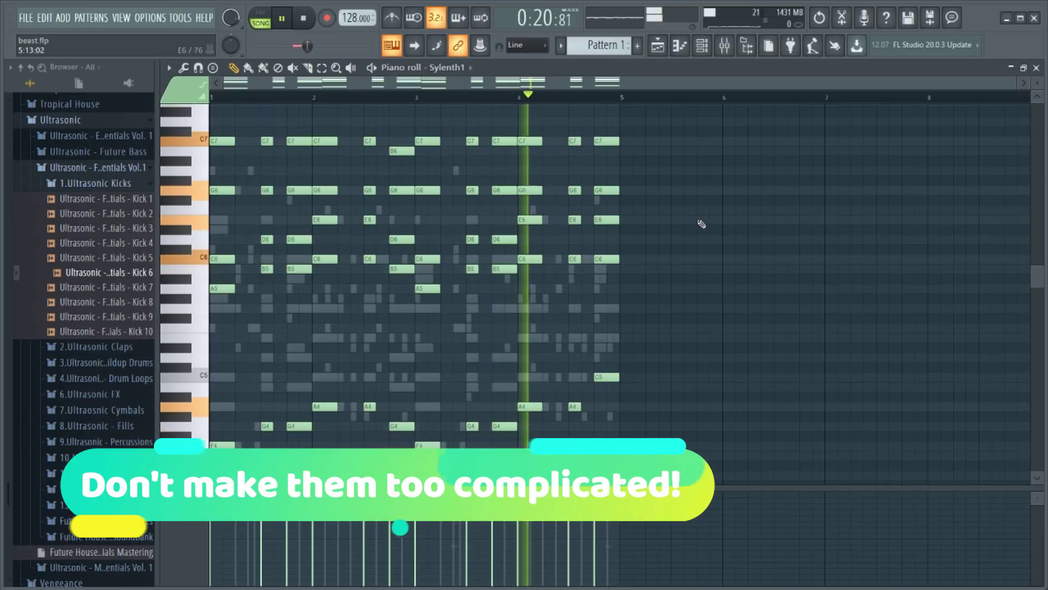
Open the channel rack and audition the Sylenth1 #3 and #4 chord layers one at a time with their synth windows open
{"action": "left_click", "coordinate": [702, 47]}
{"action": "key", "text": "space"}
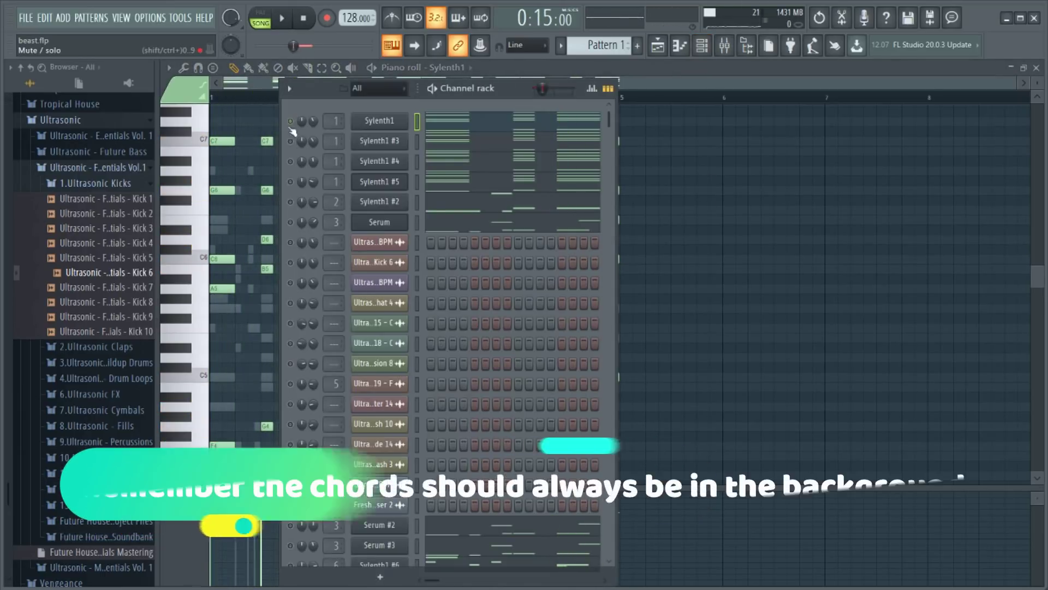
{"action": "key", "text": "space"}
{"action": "left_click", "coordinate": [380, 141]}
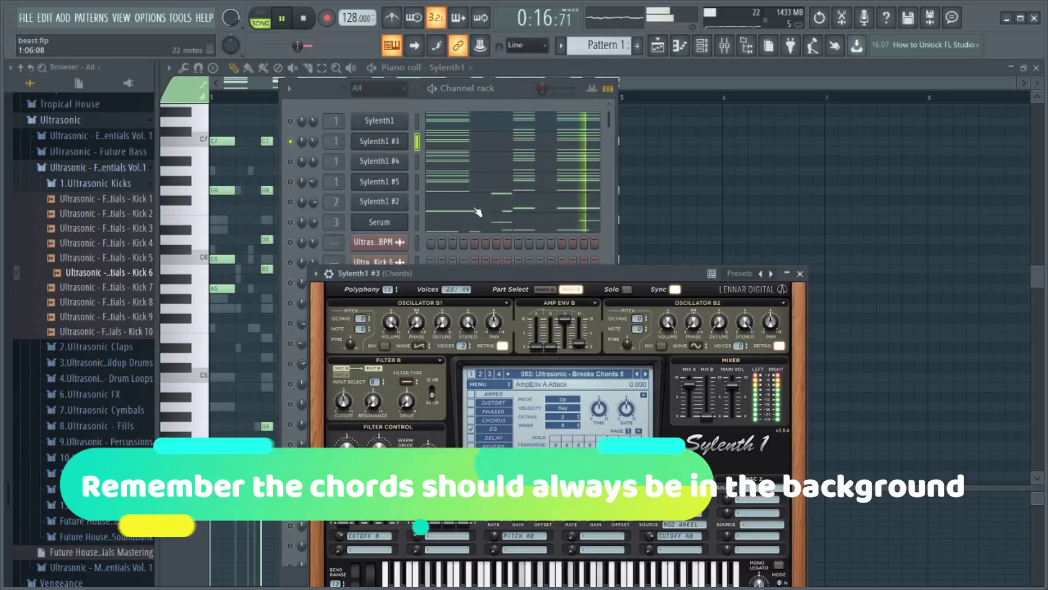
{"action": "left_click", "coordinate": [296, 162]}
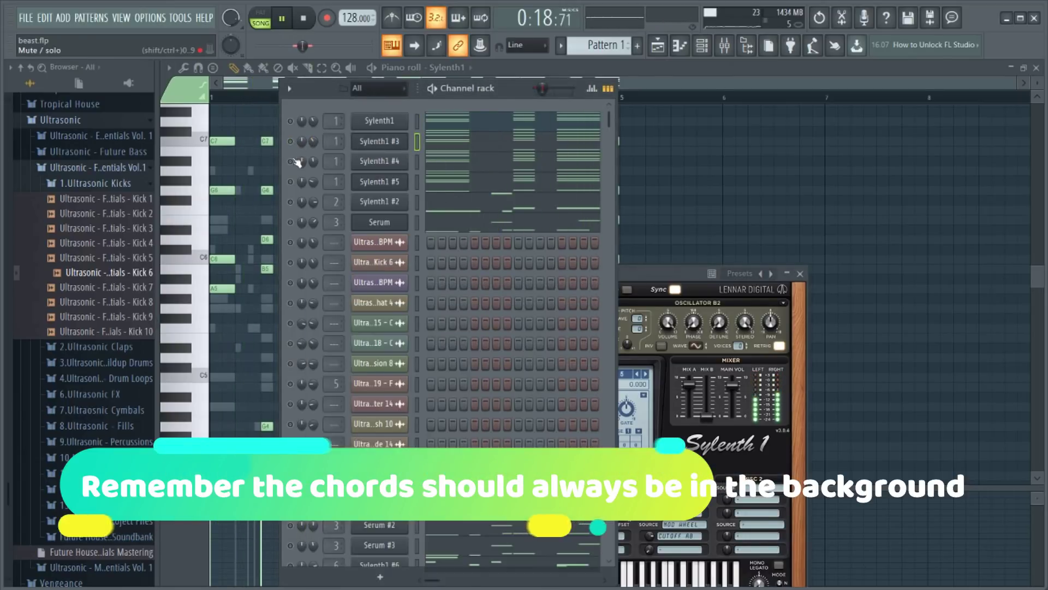
{"action": "left_click", "coordinate": [397, 164]}
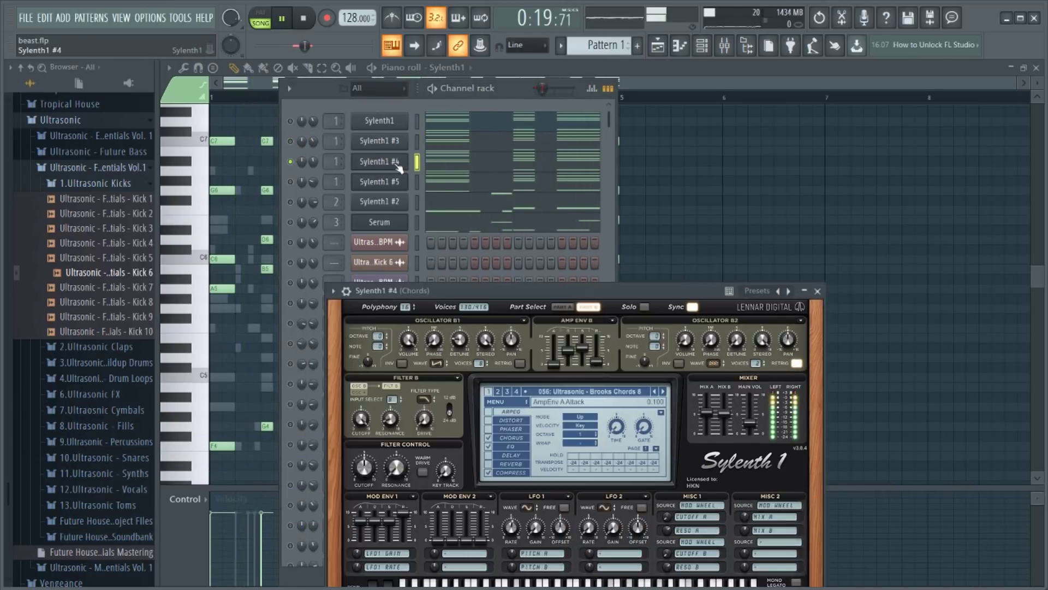
Audition the Sylenth1 #5 chord layer with its synth window open, and re-enable all four chord layers
{"action": "left_click", "coordinate": [294, 182]}
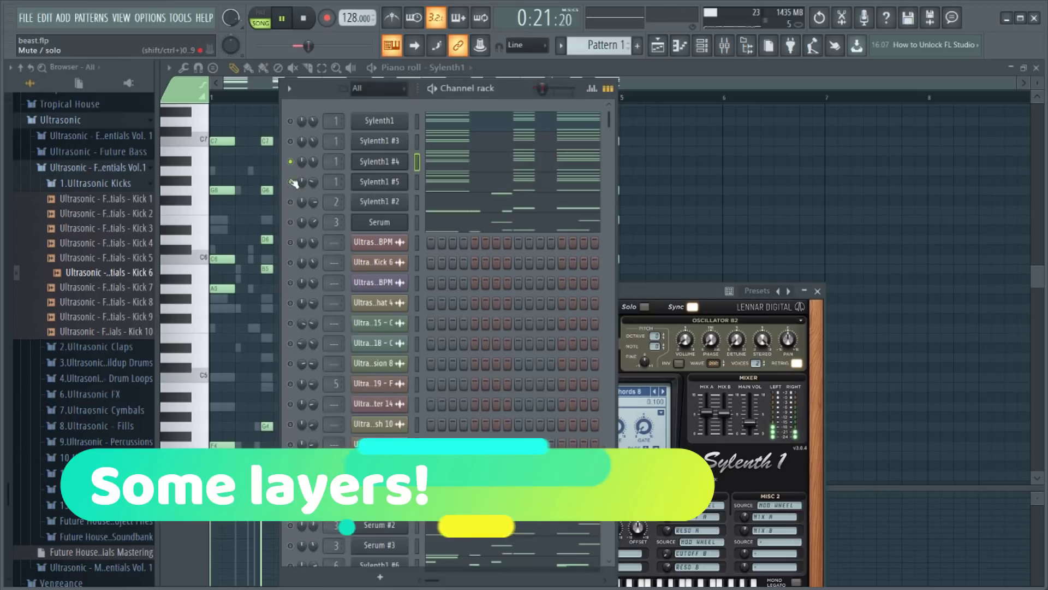
{"action": "key", "text": "space"}
{"action": "left_click", "coordinate": [374, 183]}
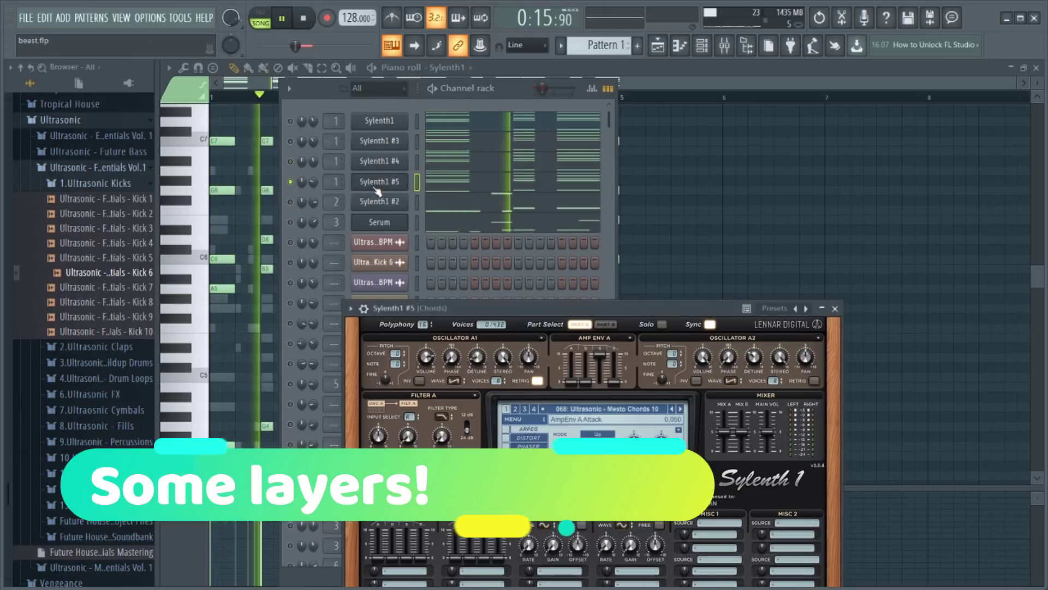
{"action": "left_click", "coordinate": [299, 142]}
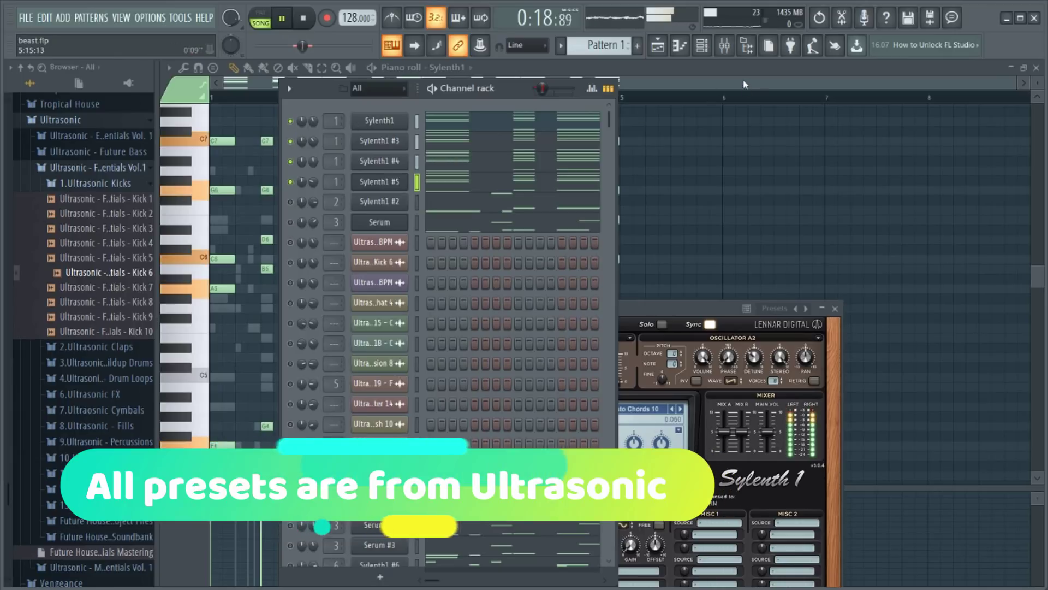
Enable the OTT effect on the Chords mixer track and open its settings during playback
{"action": "key", "text": "F9"}
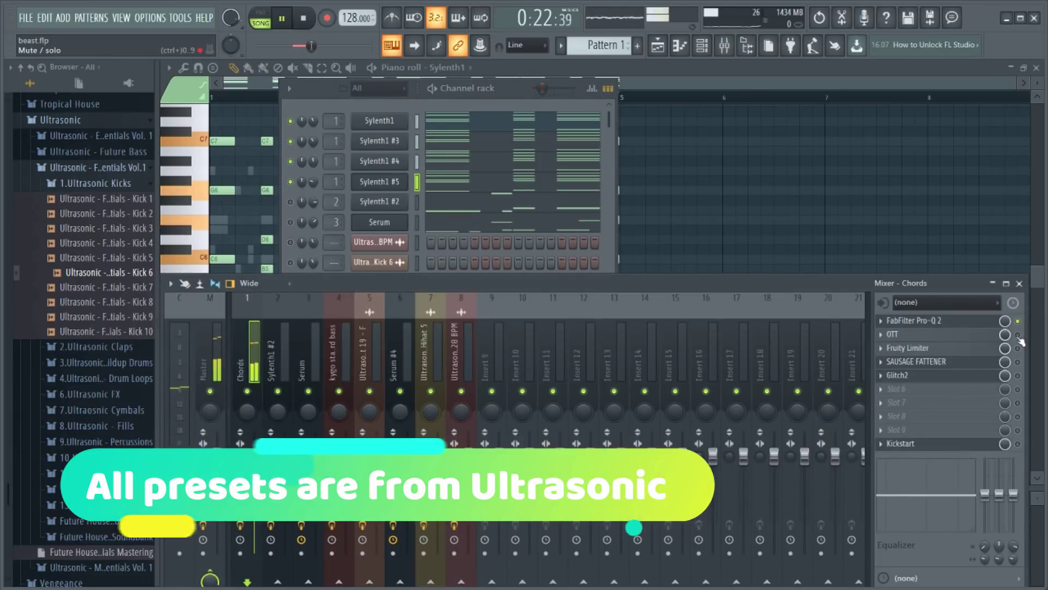
{"action": "key", "text": "space"}
{"action": "key", "text": "space"}
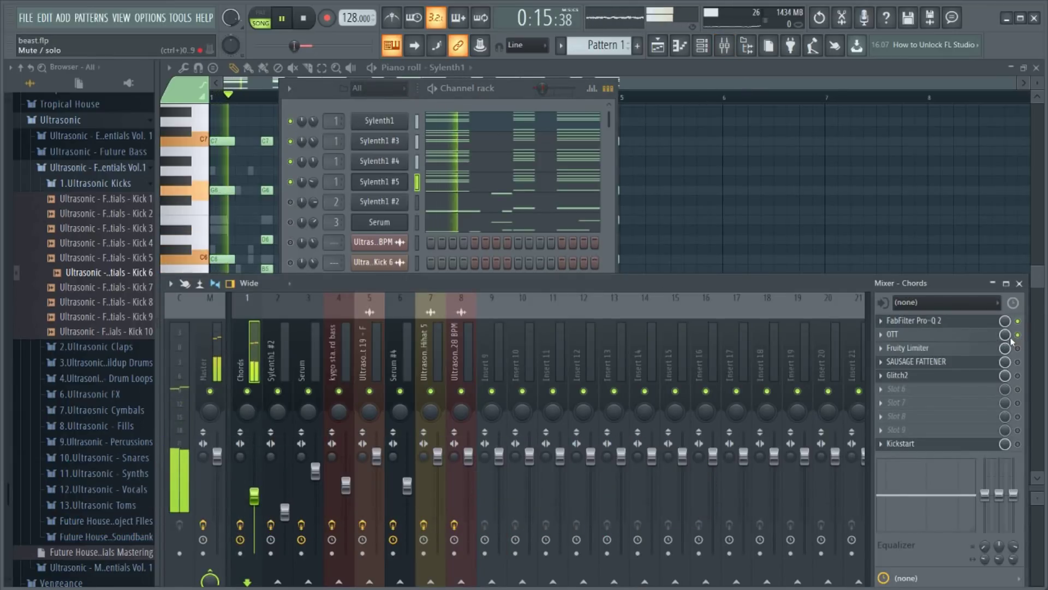
{"action": "left_click", "coordinate": [961, 335]}
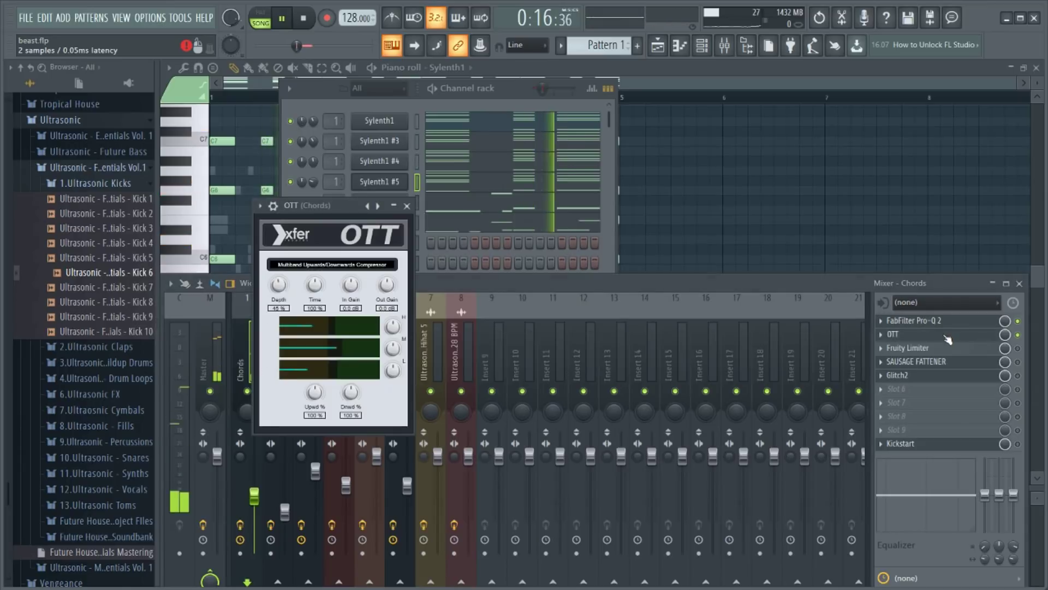
Enable Fruity Limiter, SAUSAGE FATTENER and Glitch2 on the Chords mixer track, and view the Fruity Limiter settings
{"action": "left_click", "coordinate": [1017, 348]}
{"action": "left_click", "coordinate": [1018, 362]}
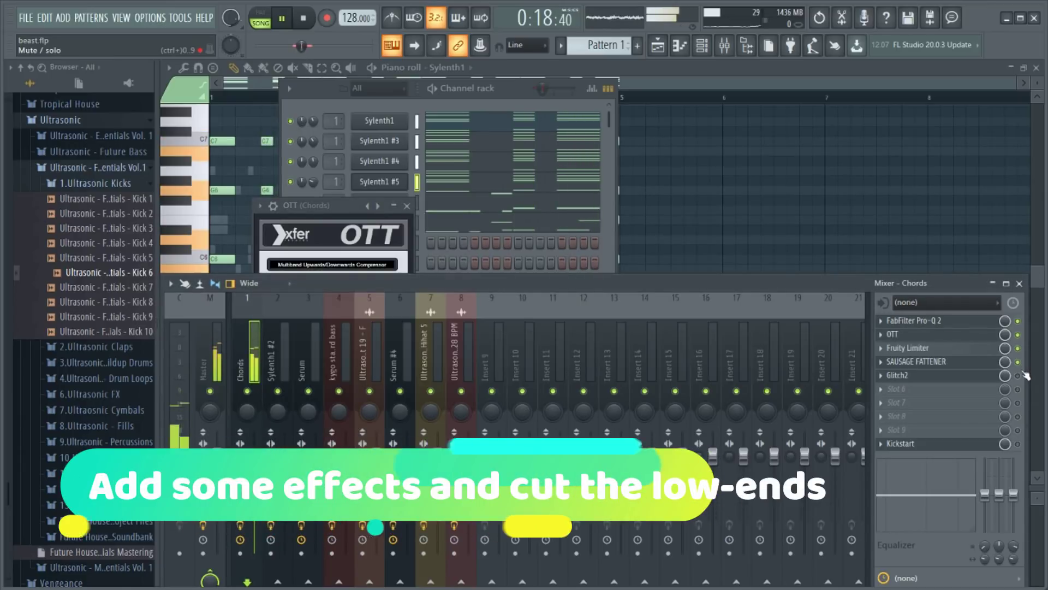
{"action": "left_click", "coordinate": [939, 350]}
{"action": "left_click", "coordinate": [940, 356]}
{"action": "left_click", "coordinate": [940, 356]}
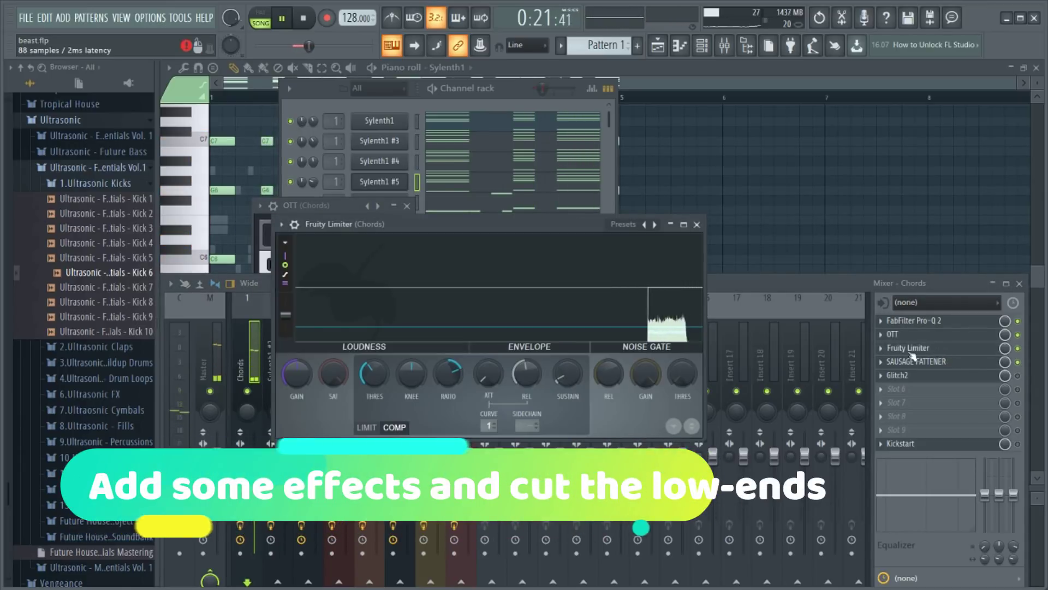
{"action": "left_click", "coordinate": [1017, 376]}
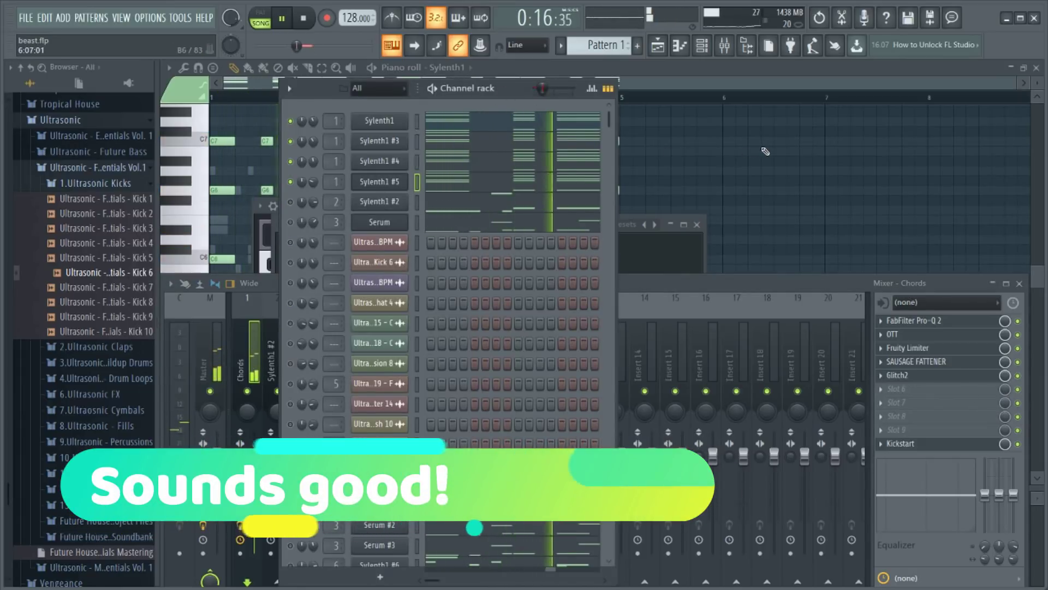
Show the Sylenth1 chord notes in the piano roll and stop playback
{"action": "key", "text": "F7"}
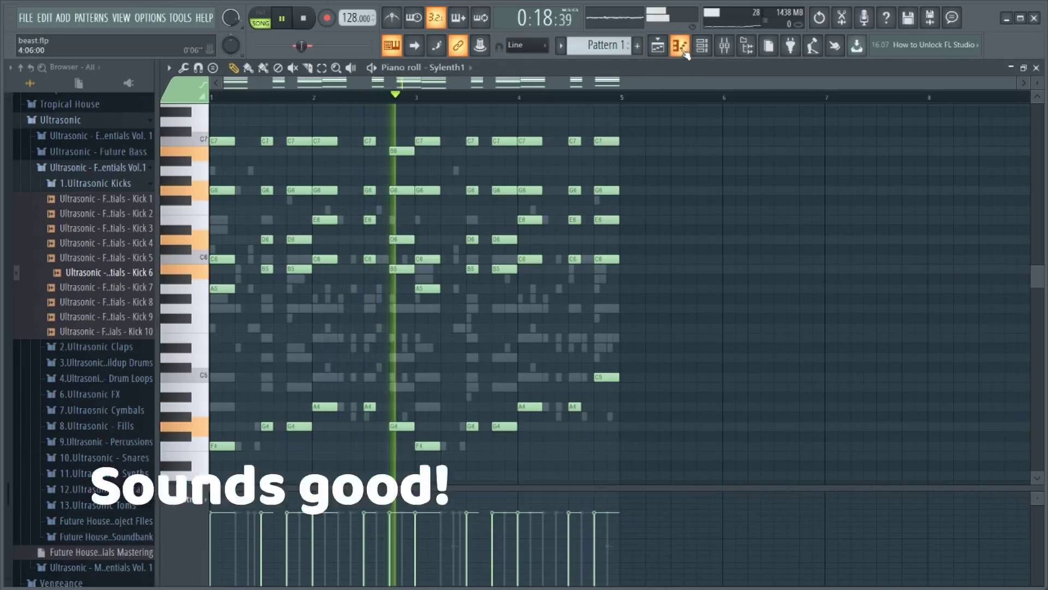
{"action": "key", "text": "space"}
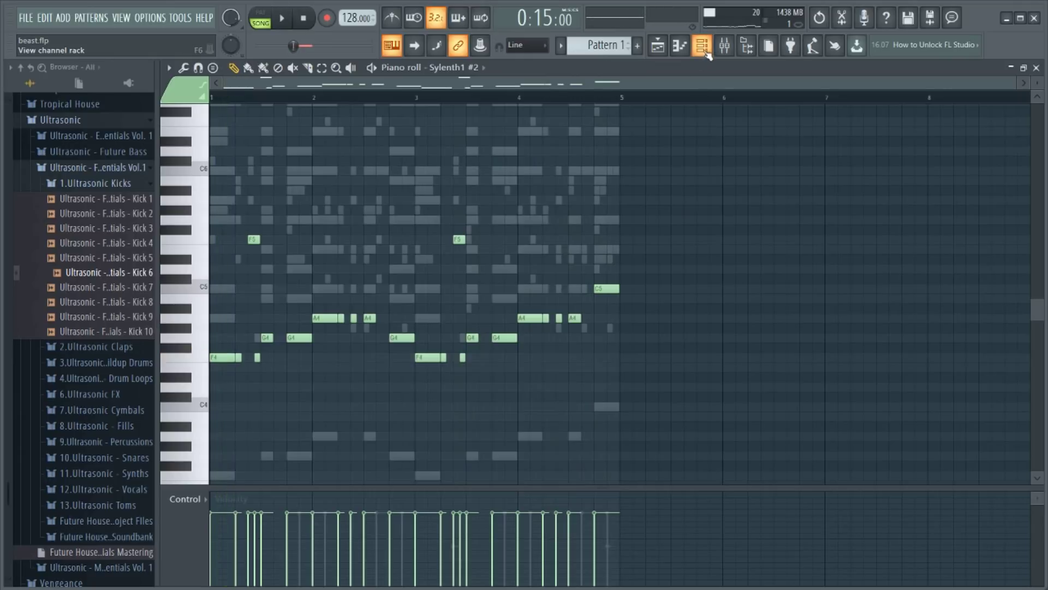
Start song playback and open the Serum bass channel's synth window from the channel rack
{"action": "left_click", "coordinate": [705, 51]}
{"action": "key", "text": "space"}
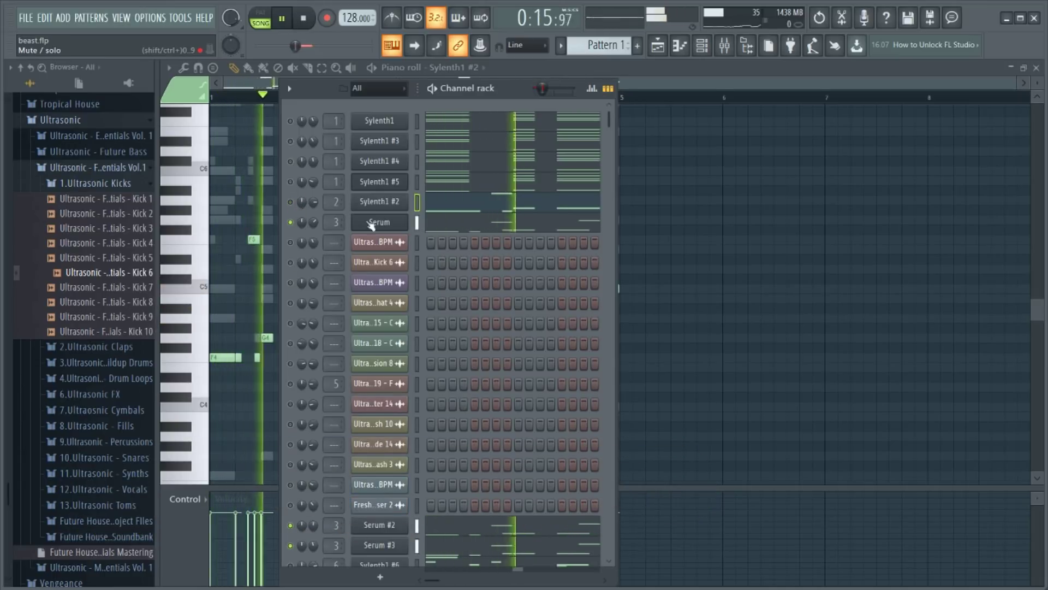
{"action": "left_click", "coordinate": [394, 227]}
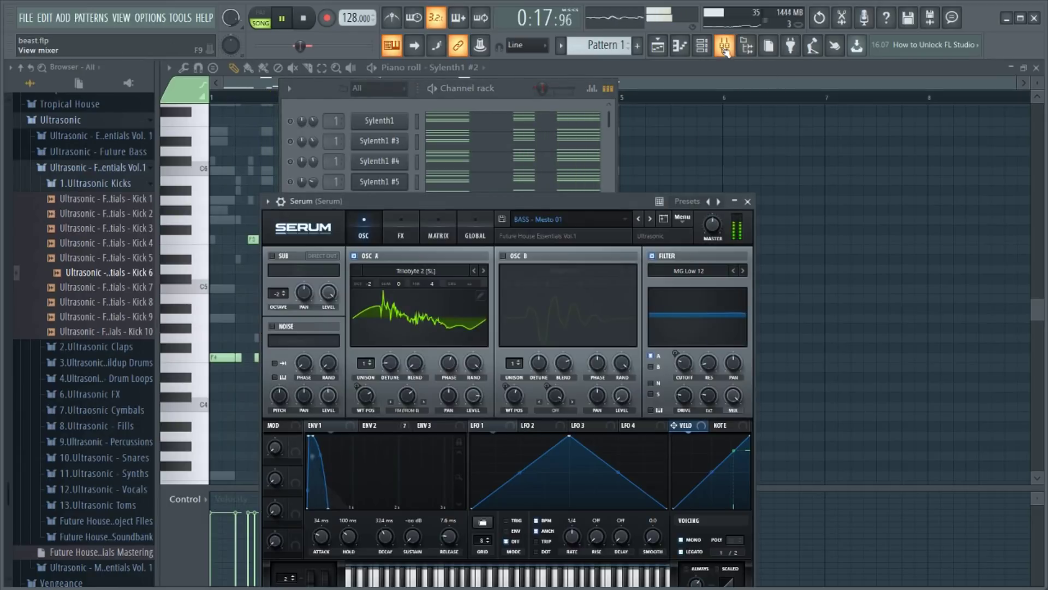
Review the FabFilter Pro-Q 2, Kickstart, CamelCrusher and OTT settings on the Serum mixer track during playback
{"action": "left_click", "coordinate": [725, 47]}
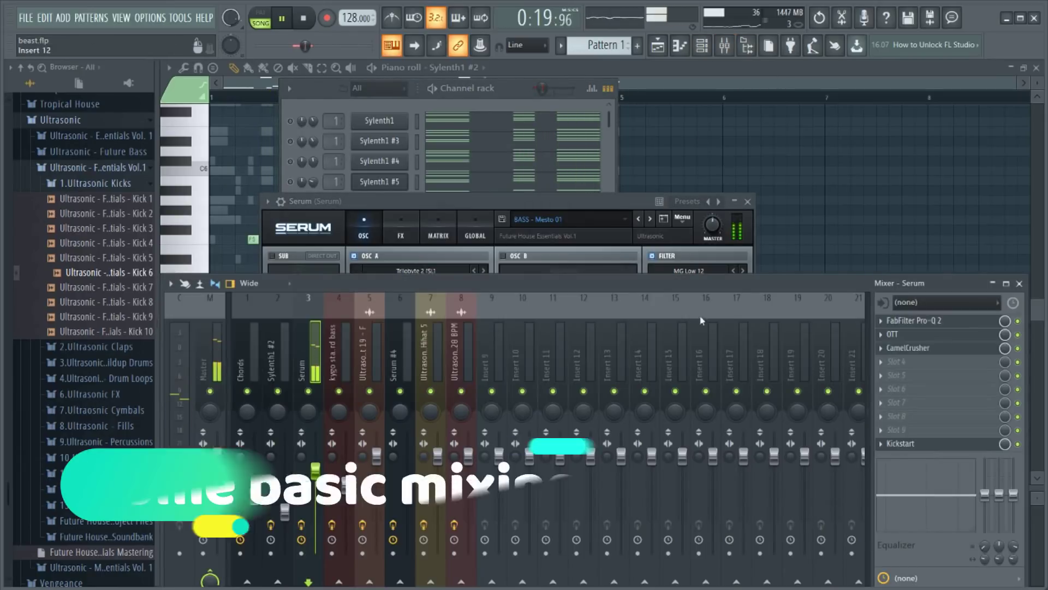
{"action": "left_click", "coordinate": [934, 323]}
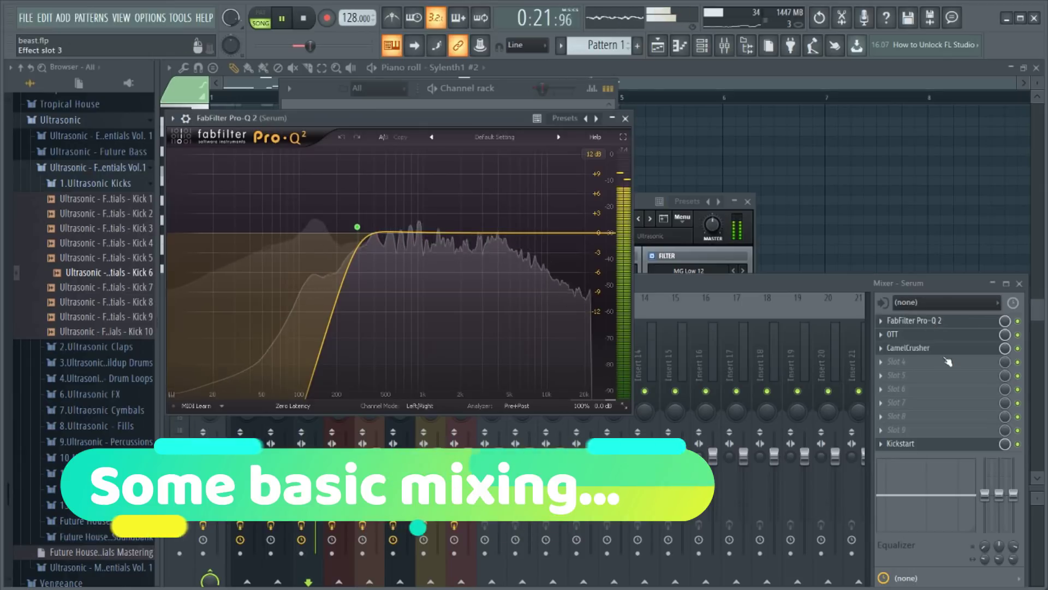
{"action": "left_click", "coordinate": [928, 443]}
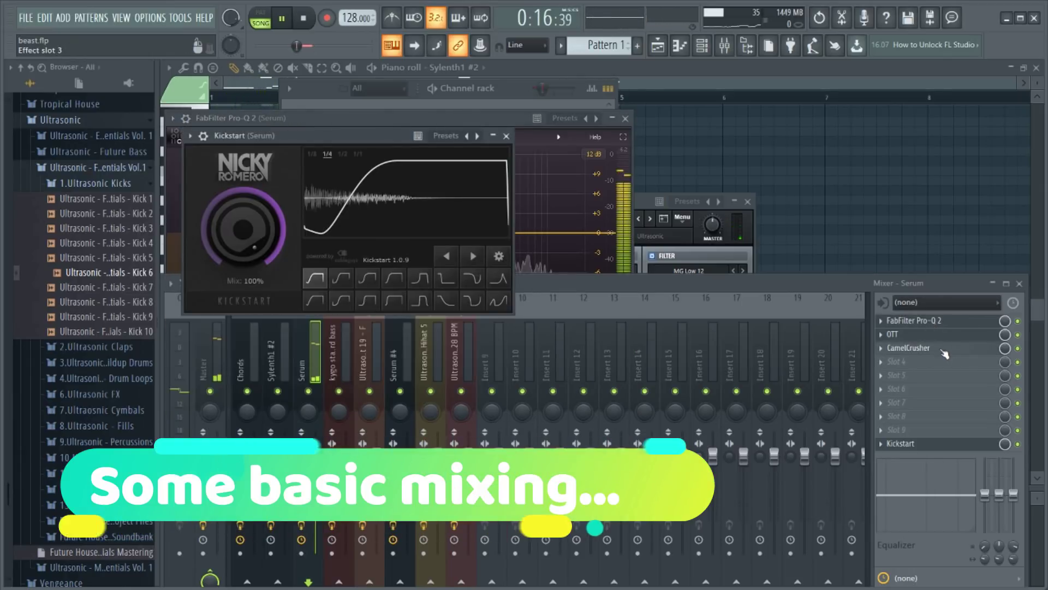
{"action": "left_click", "coordinate": [940, 348]}
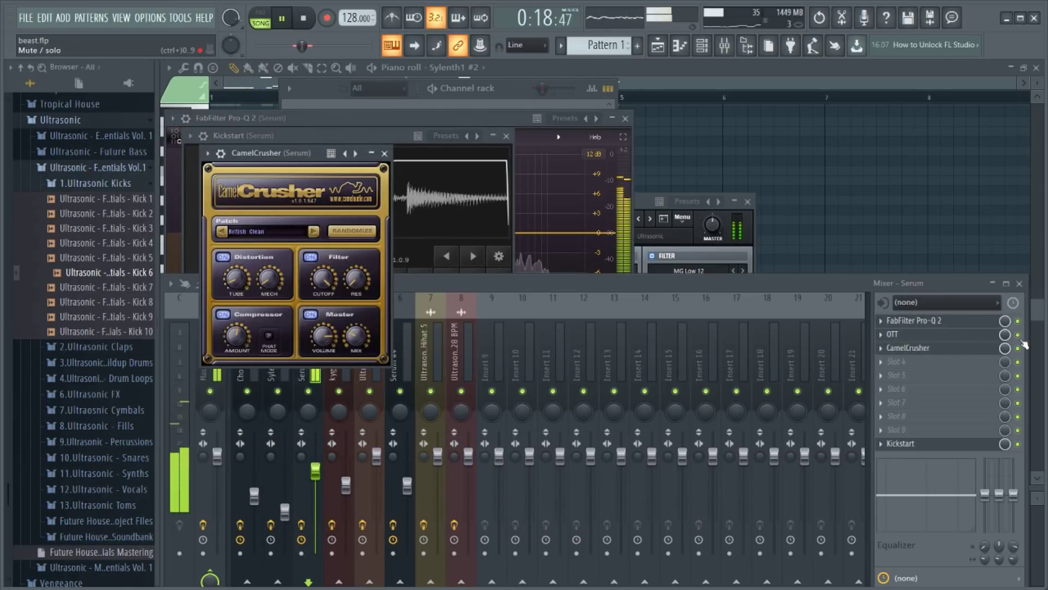
{"action": "left_click", "coordinate": [947, 337]}
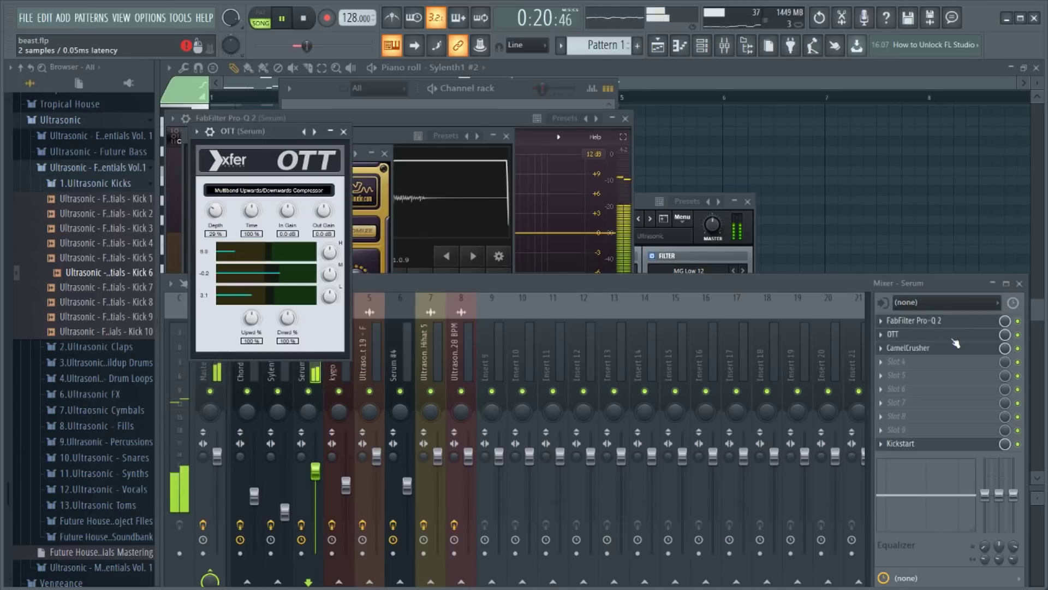
{"action": "left_click", "coordinate": [1019, 322]}
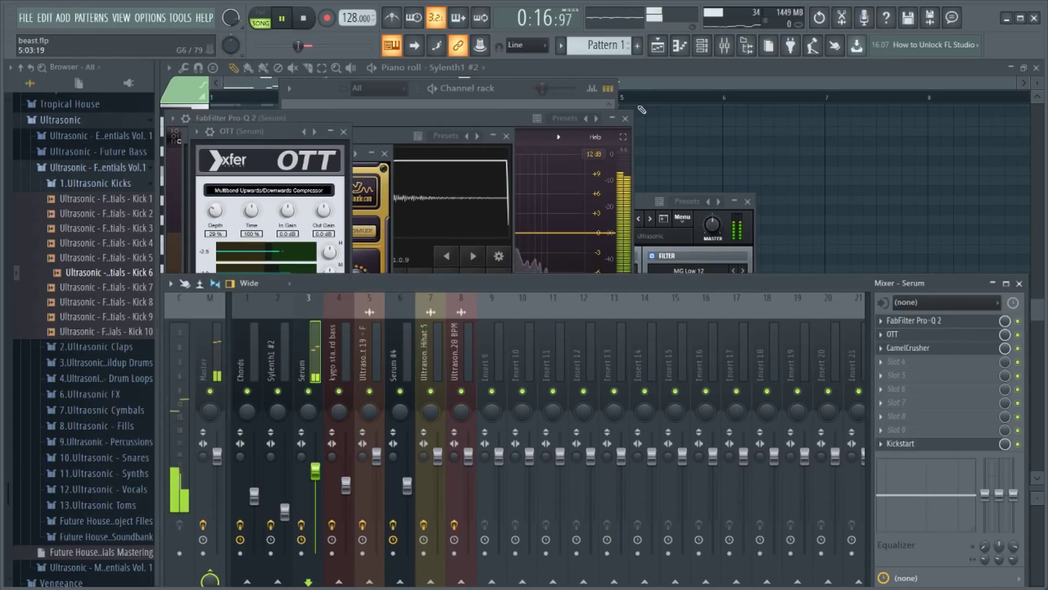
Show the Sylenth1 #6 lead notes in the piano roll and view its synth window
{"action": "key", "text": "F7"}
{"action": "key", "text": "F6"}
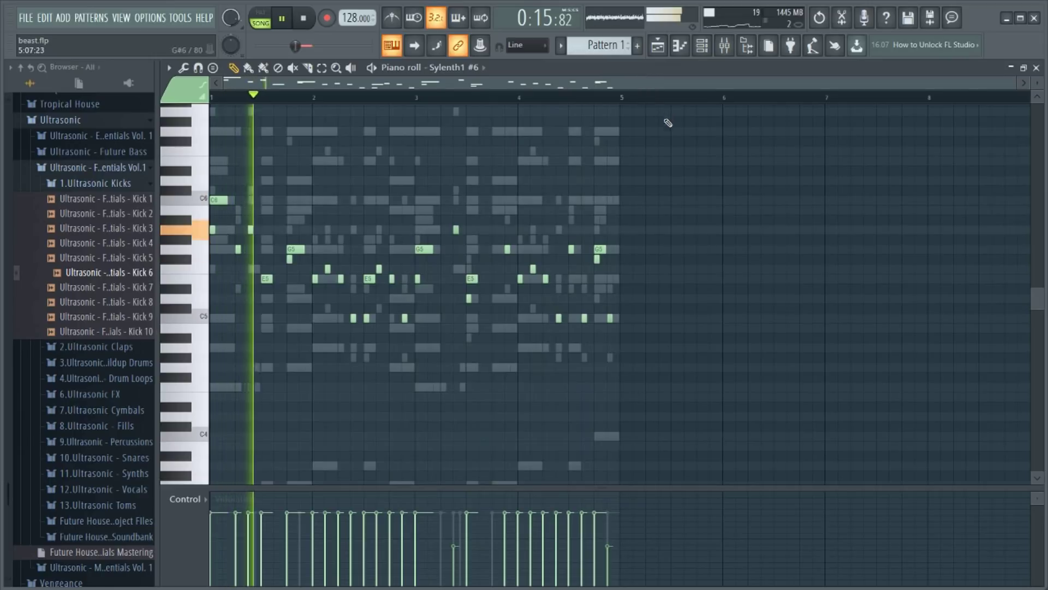
{"action": "left_click", "coordinate": [702, 45]}
{"action": "left_click", "coordinate": [393, 447]}
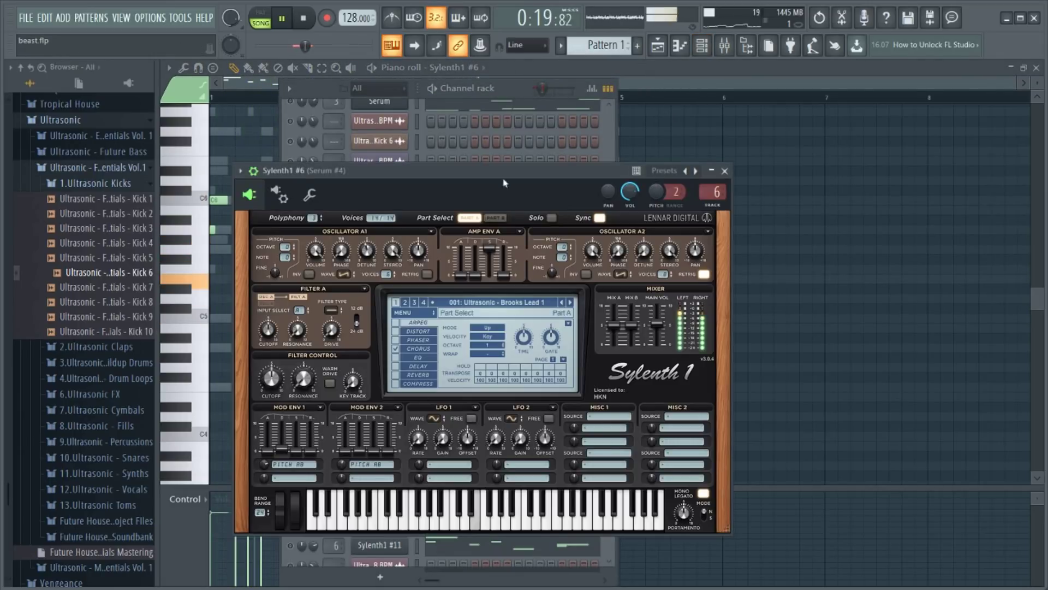
{"action": "left_click", "coordinate": [503, 87]}
Restart playback and audition the Sylenth1 lead layers with their synth settings shown
{"action": "key", "text": "space"}
{"action": "key", "text": "space"}
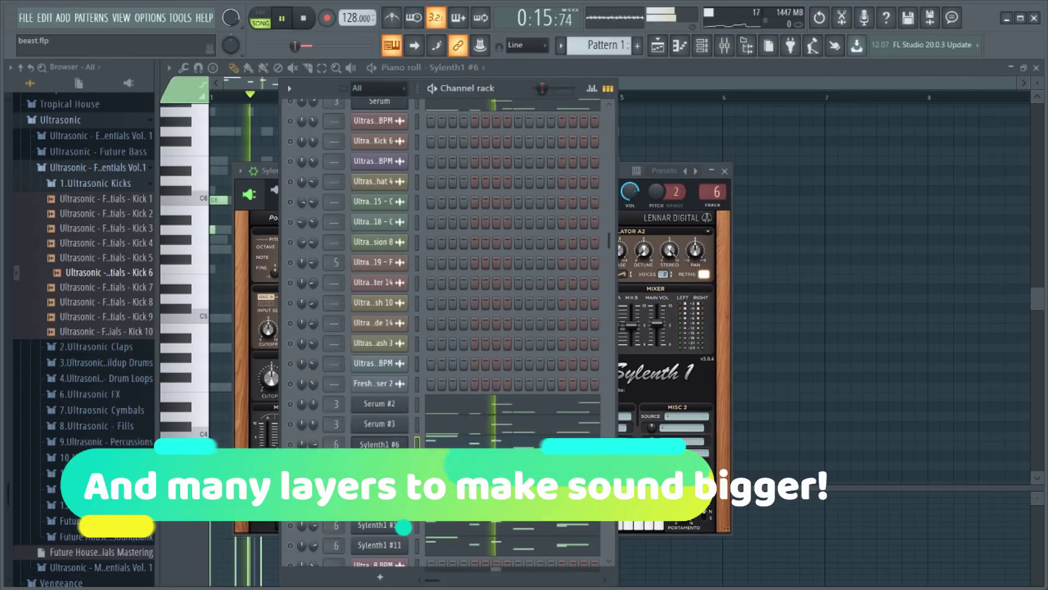
{"action": "left_click", "coordinate": [380, 444]}
{"action": "left_click", "coordinate": [502, 109]}
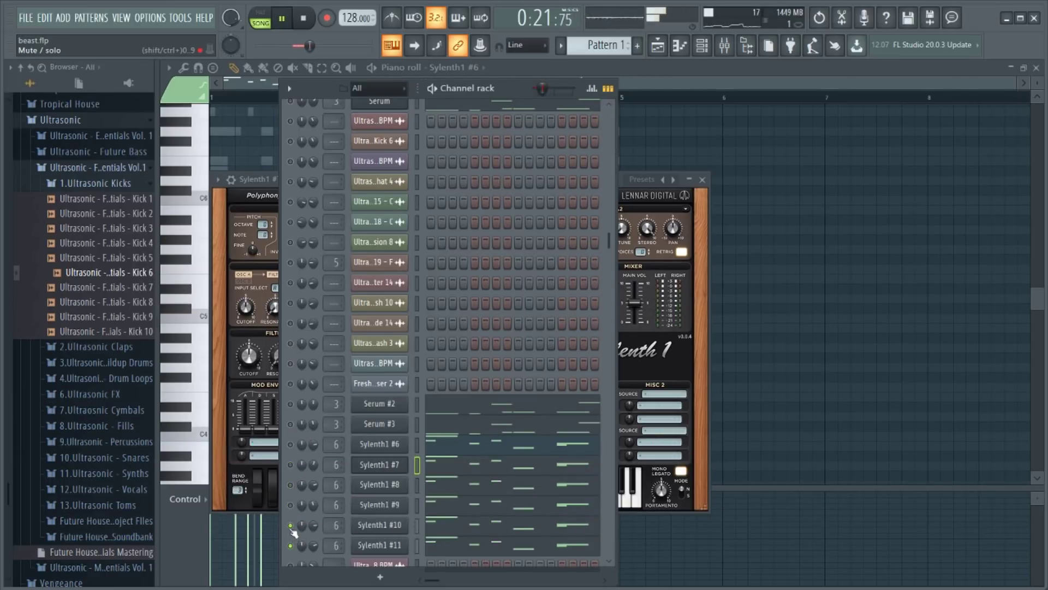
View the sampler settings of the Percussion 7 and Vocal Shot 3 layers, then return to the channel rack
{"action": "scroll", "coordinate": [308, 487], "scroll_direction": "down", "scroll_amount": 3}
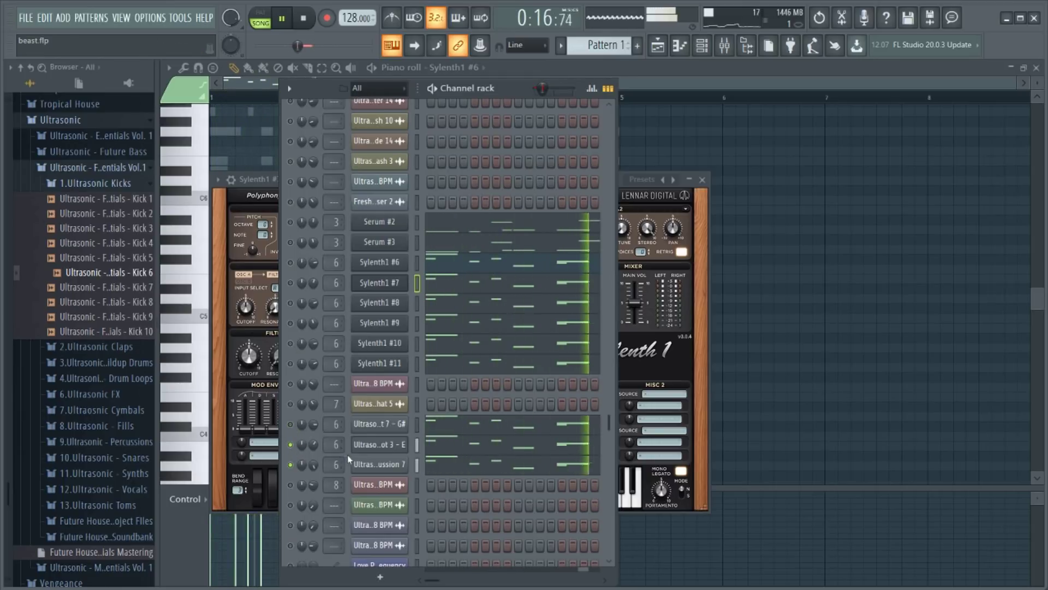
{"action": "left_click", "coordinate": [378, 464]}
{"action": "left_click", "coordinate": [515, 94]}
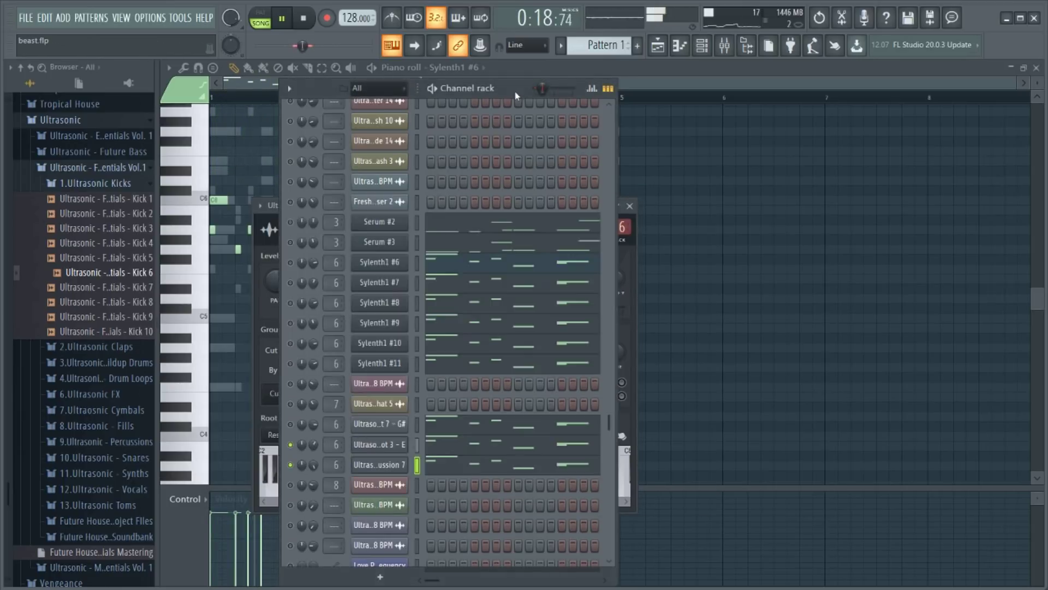
{"action": "left_click", "coordinate": [390, 445]}
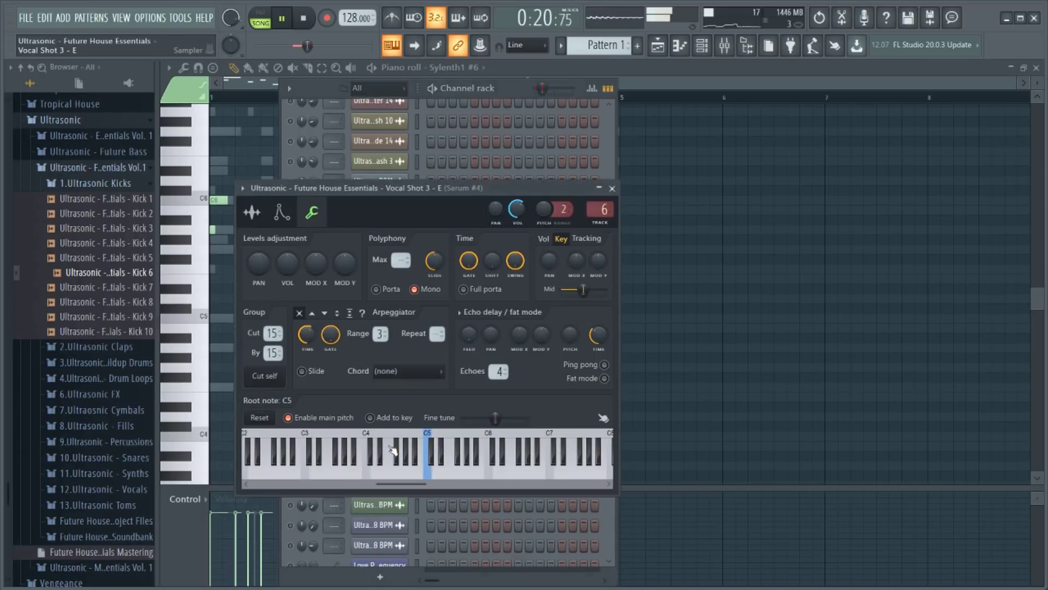
{"action": "left_click", "coordinate": [506, 88]}
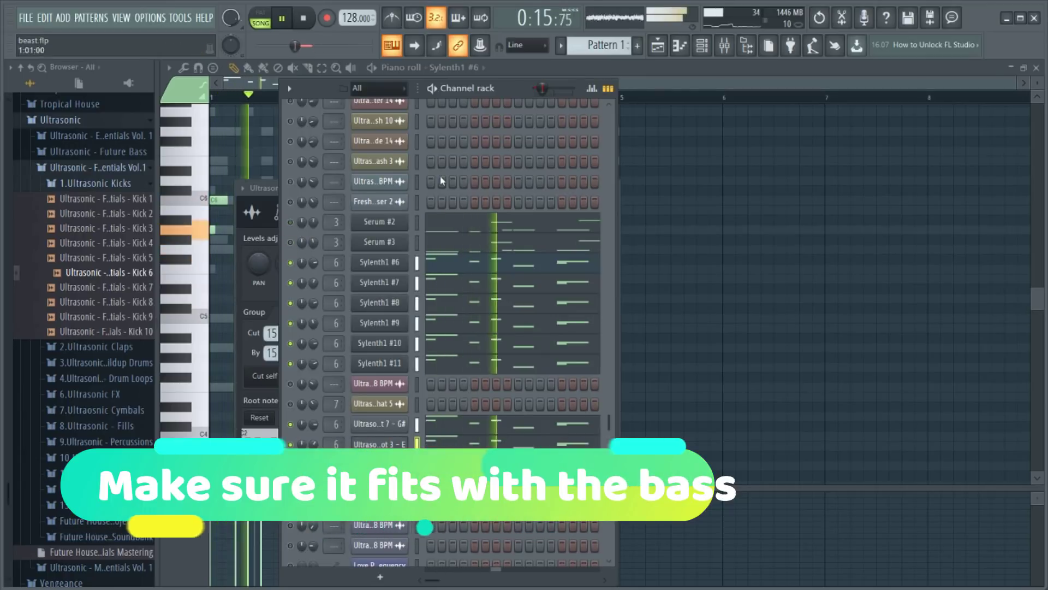
Unmute the Sylenth1, Sylenth1 #3, Sylenth1 #4 and Sylenth1 #5 chord layers to hear them with the lead
{"action": "scroll", "coordinate": [461, 174], "scroll_direction": "up", "scroll_amount": 3}
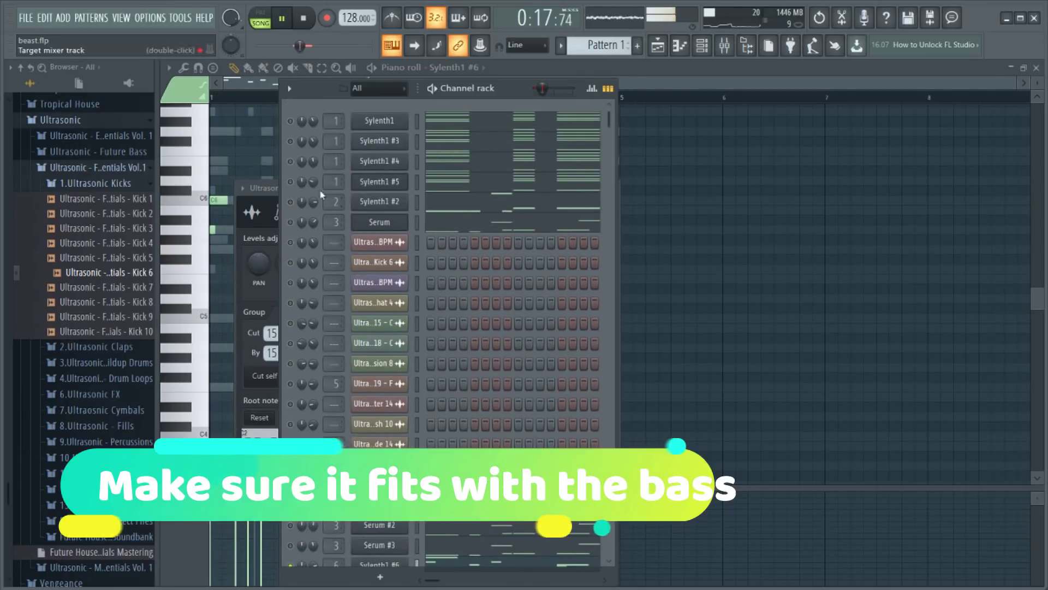
{"action": "left_click", "coordinate": [290, 121]}
{"action": "left_click", "coordinate": [290, 141]}
{"action": "left_click", "coordinate": [290, 161]}
{"action": "left_click", "coordinate": [290, 181]}
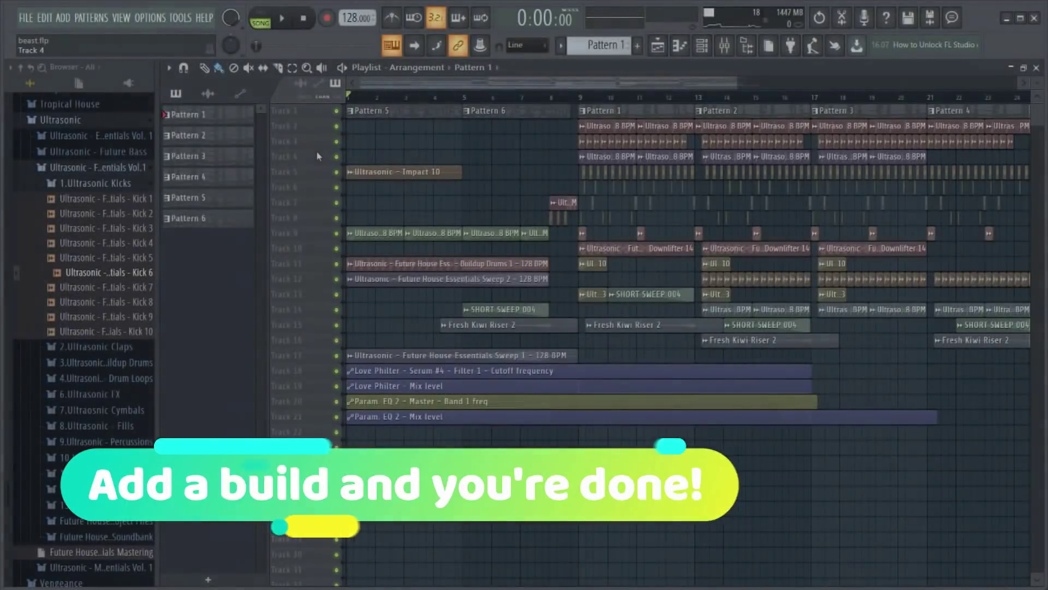
Play the arrangement from the start with the playlist's build section enlarged and auto-scrolling enabled
{"action": "key", "text": "space"}
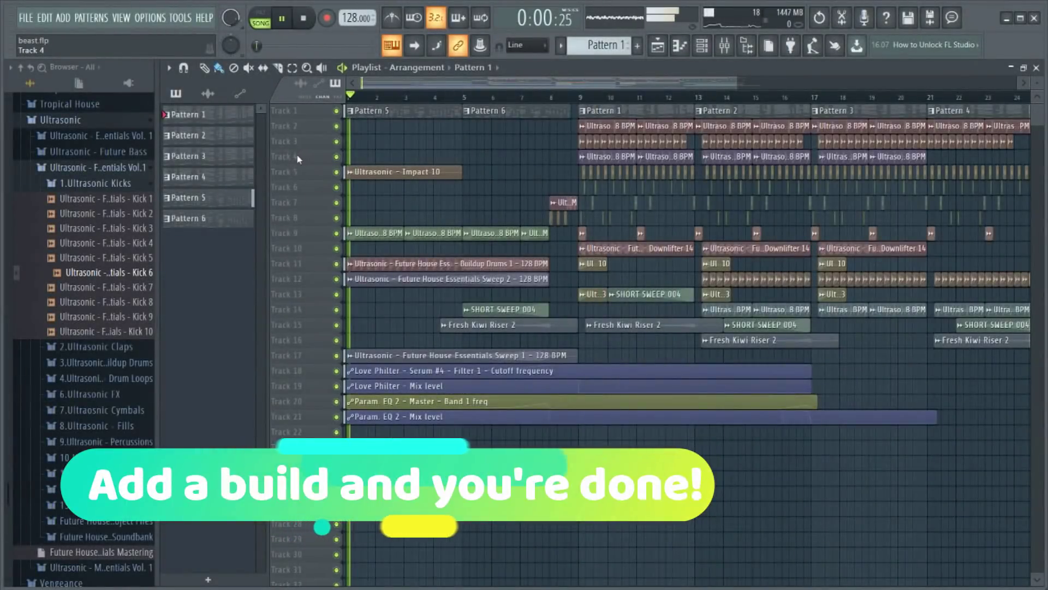
{"action": "scroll", "coordinate": [289, 165], "scroll_direction": "up", "scroll_amount": 3, "text": "ctrl"}
{"action": "scroll", "coordinate": [289, 165], "scroll_direction": "up", "scroll_amount": 4, "text": "alt"}
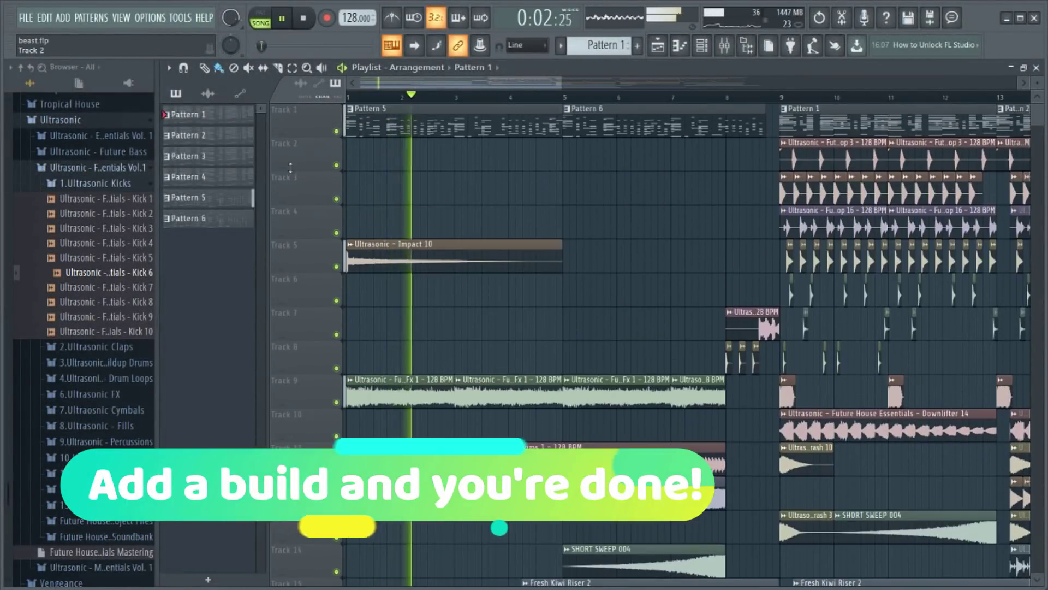
{"action": "scroll", "coordinate": [289, 166], "scroll_direction": "down", "scroll_amount": 3, "text": "alt"}
{"action": "scroll", "coordinate": [293, 161], "scroll_direction": "up", "scroll_amount": 1}
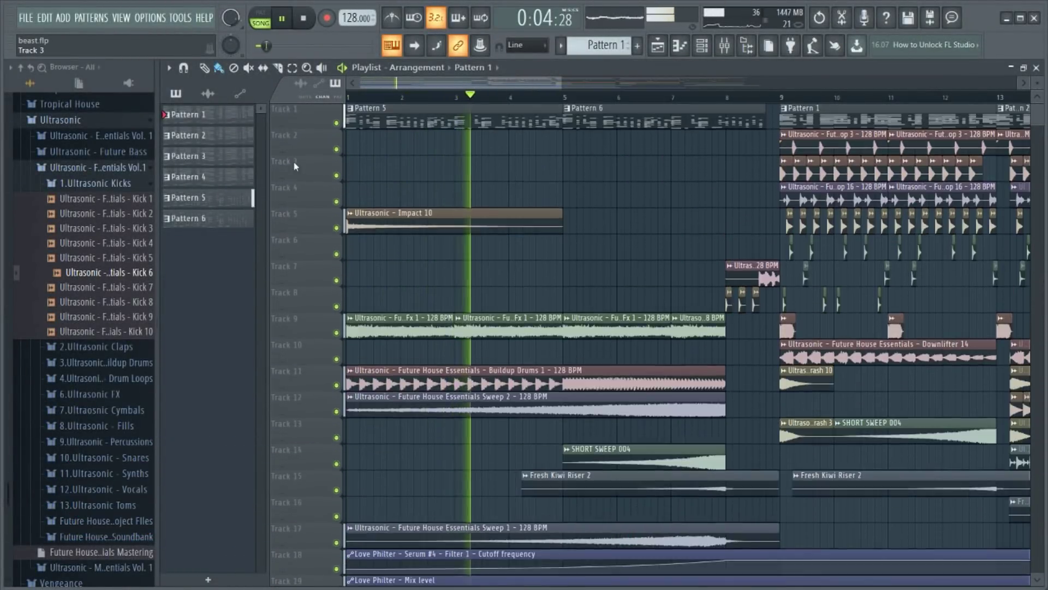
{"action": "left_click", "coordinate": [413, 45]}
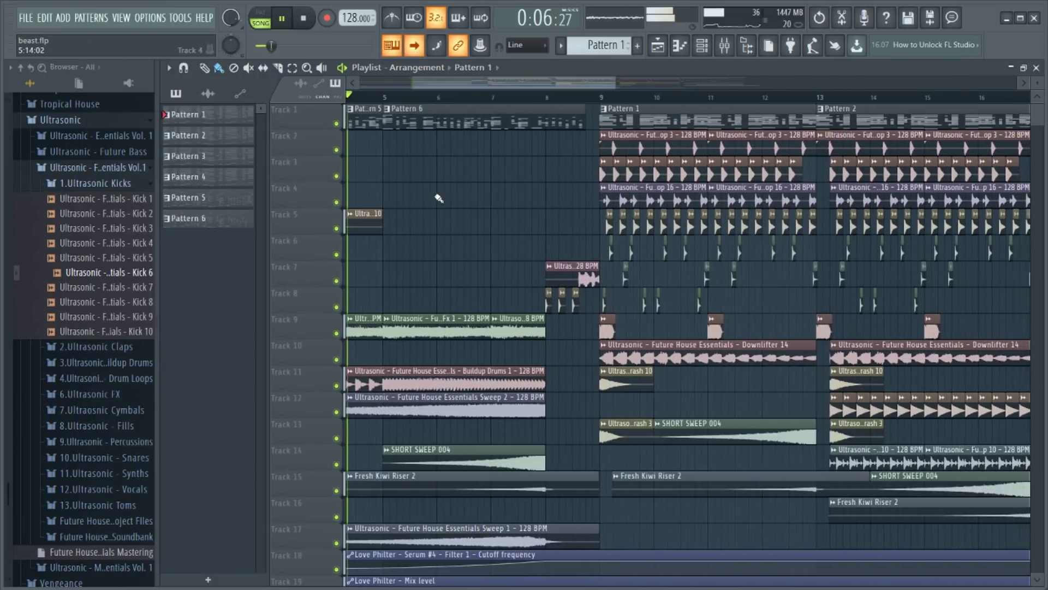